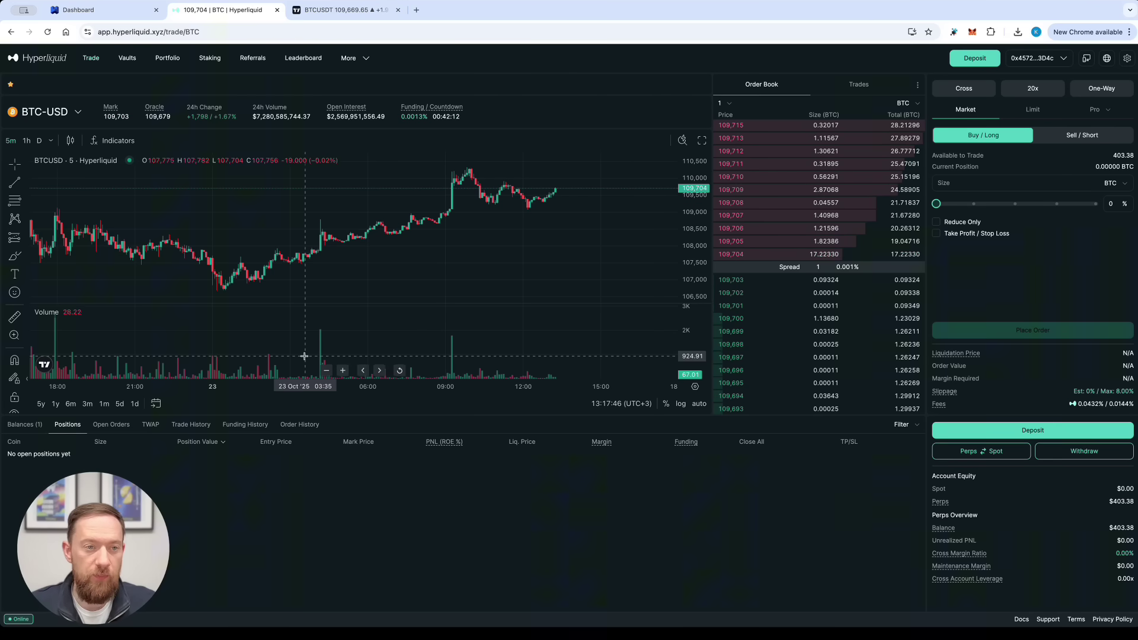
- Search 'hype' in the Hyperliquid market selector and switch from BTC-USD to HYPE-USD perpetual
{"action": "left_click", "coordinate": [78, 119]}
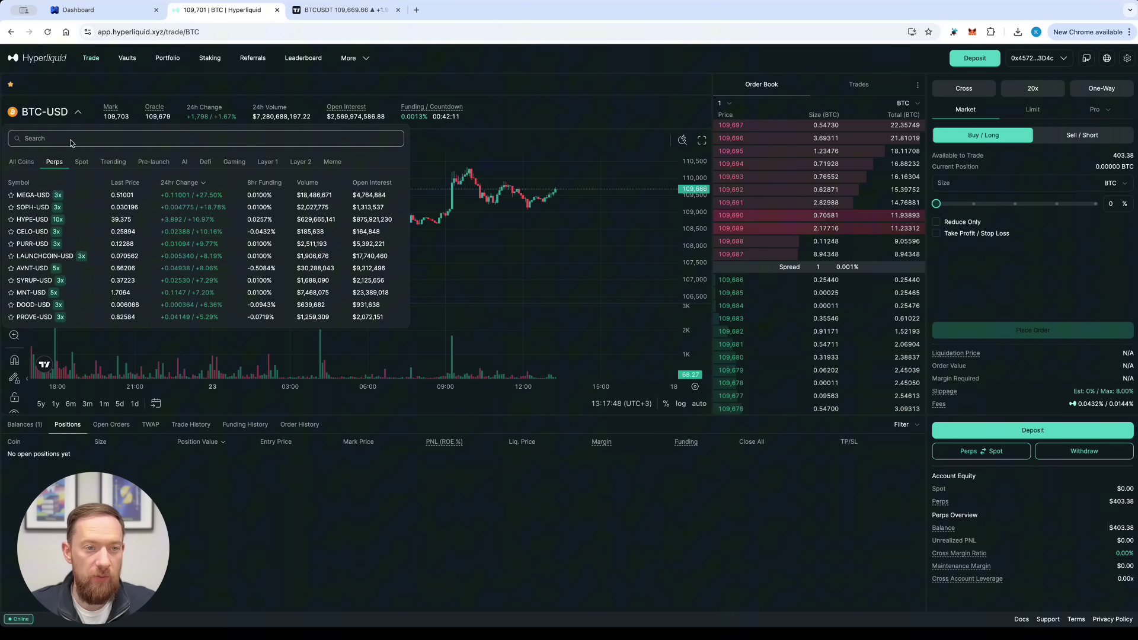
{"action": "type", "text": "hype"}
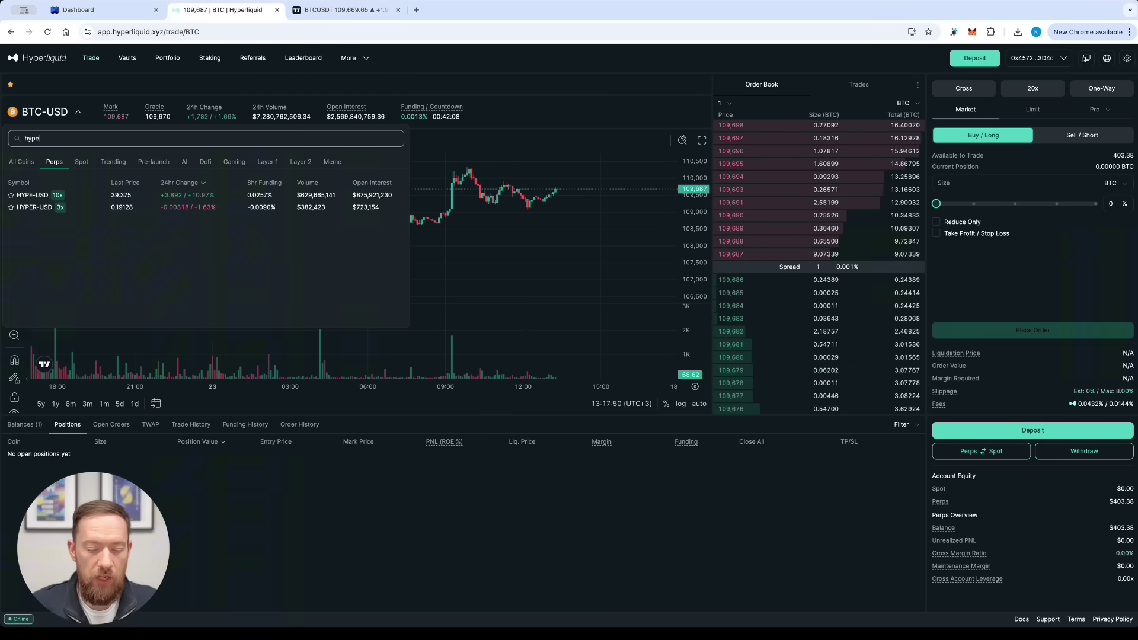
{"action": "left_click", "coordinate": [70, 195]}
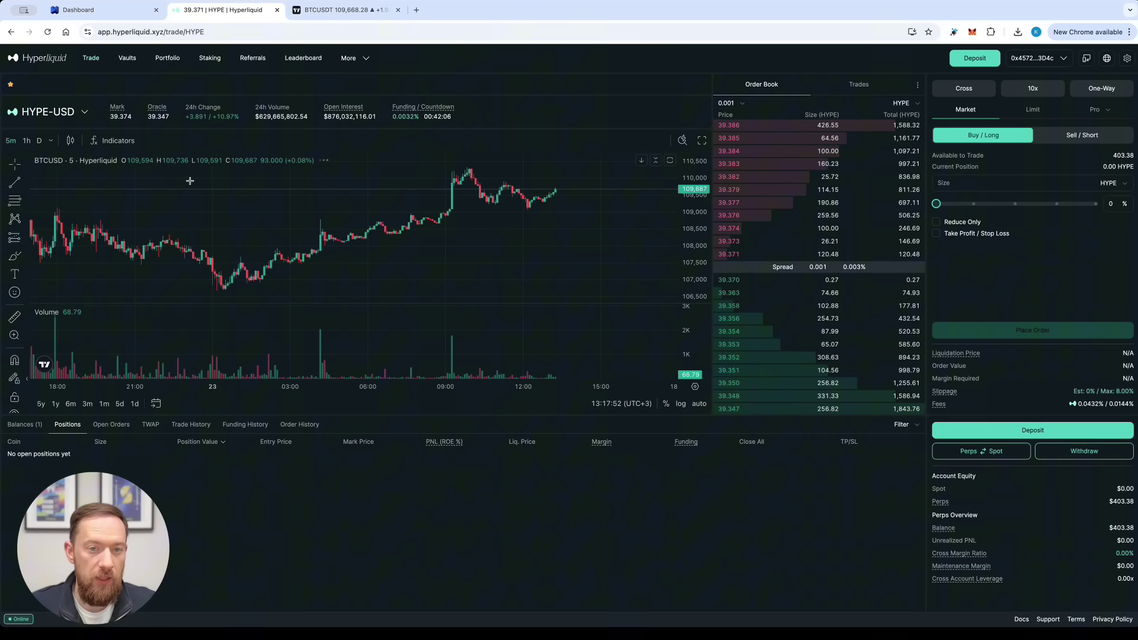
- Load the Binance HYPEUSDT.P perpetual contract on the TradingView chart
{"action": "left_click", "coordinate": [329, 11]}
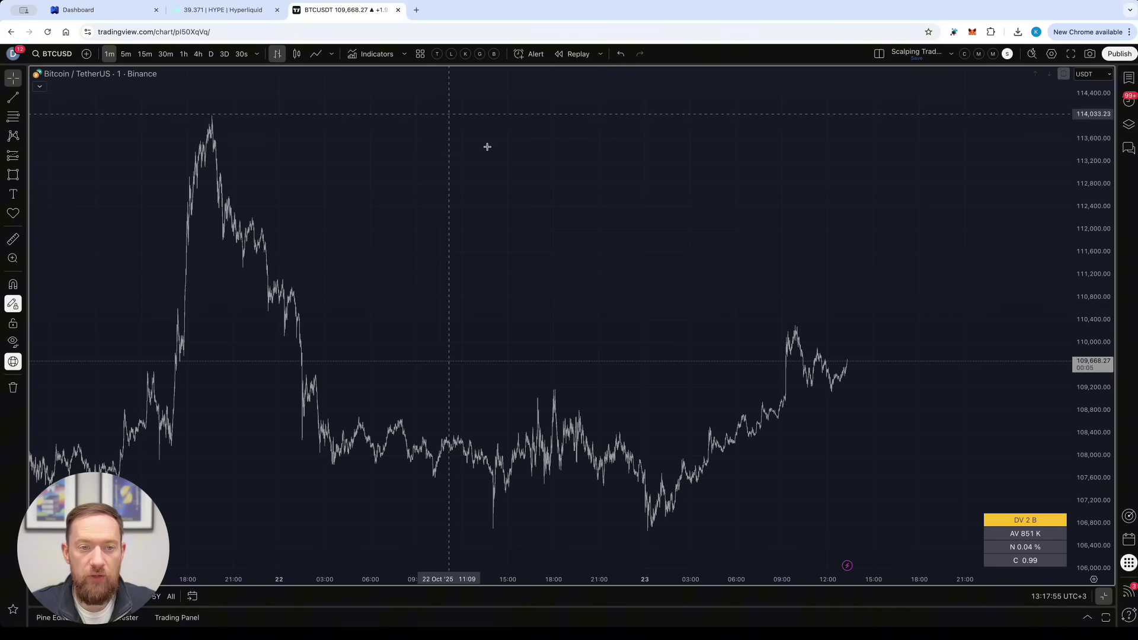
{"action": "left_click", "coordinate": [49, 54]}
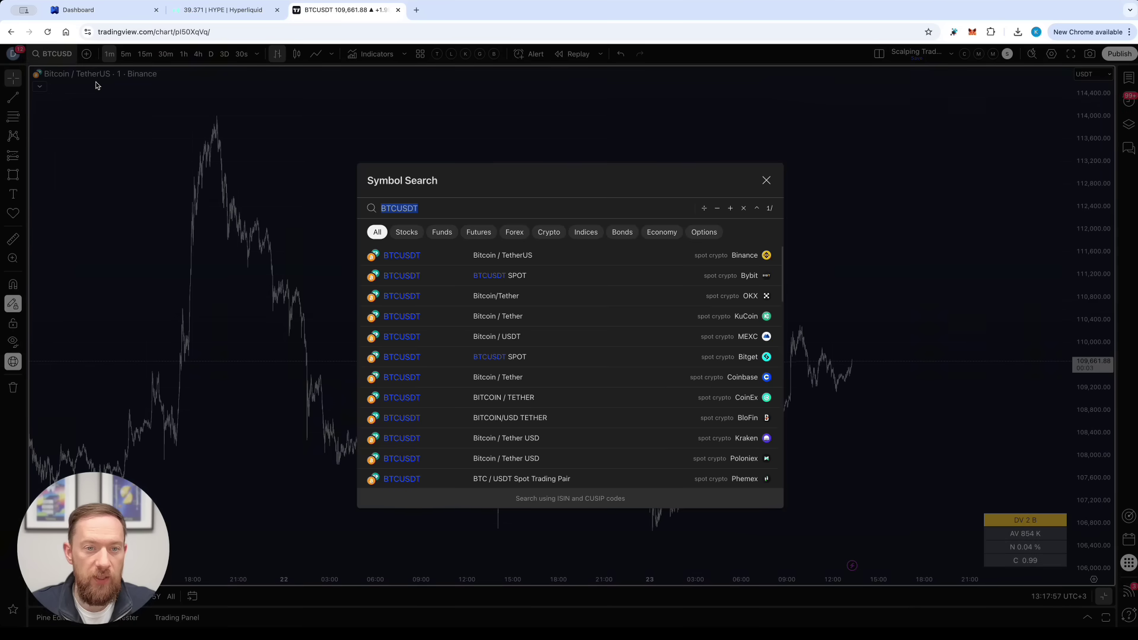
{"action": "type", "text": "HY"}
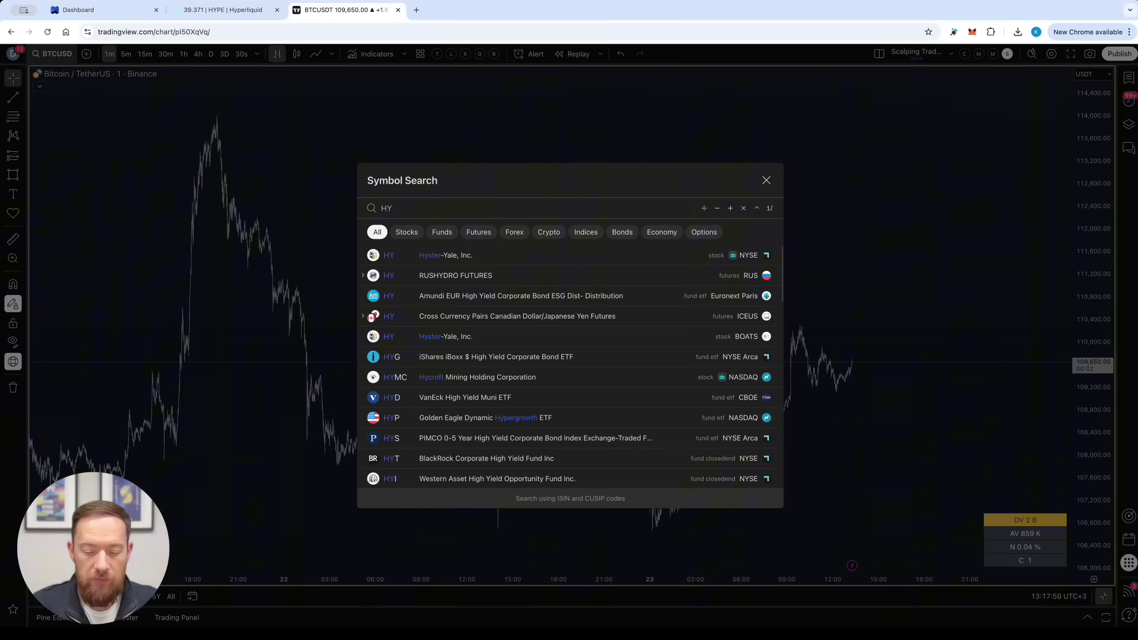
{"action": "type", "text": "PEUSDT.P"}
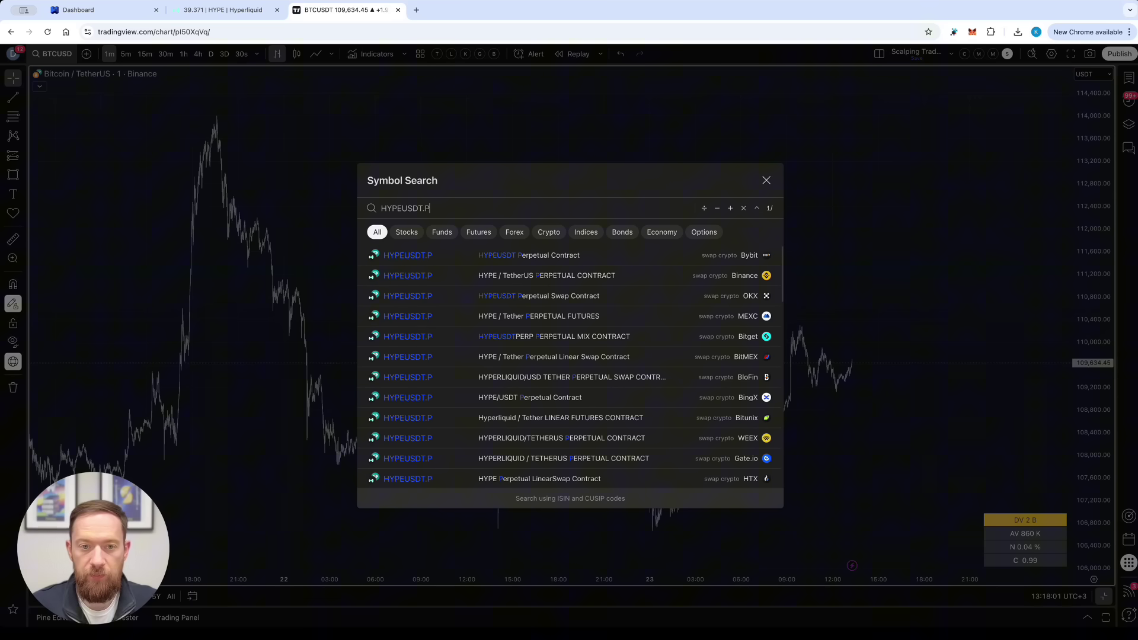
{"action": "left_click", "coordinate": [612, 277]}
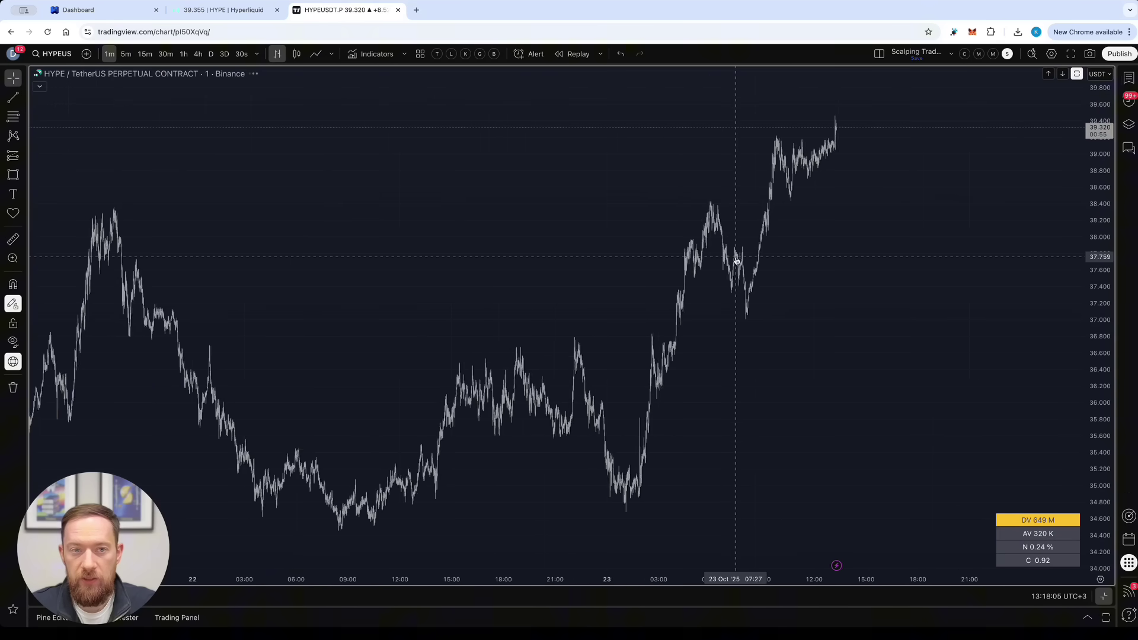
{"action": "scroll", "coordinate": [682, 258], "scroll_direction": "up", "scroll_amount": 3}
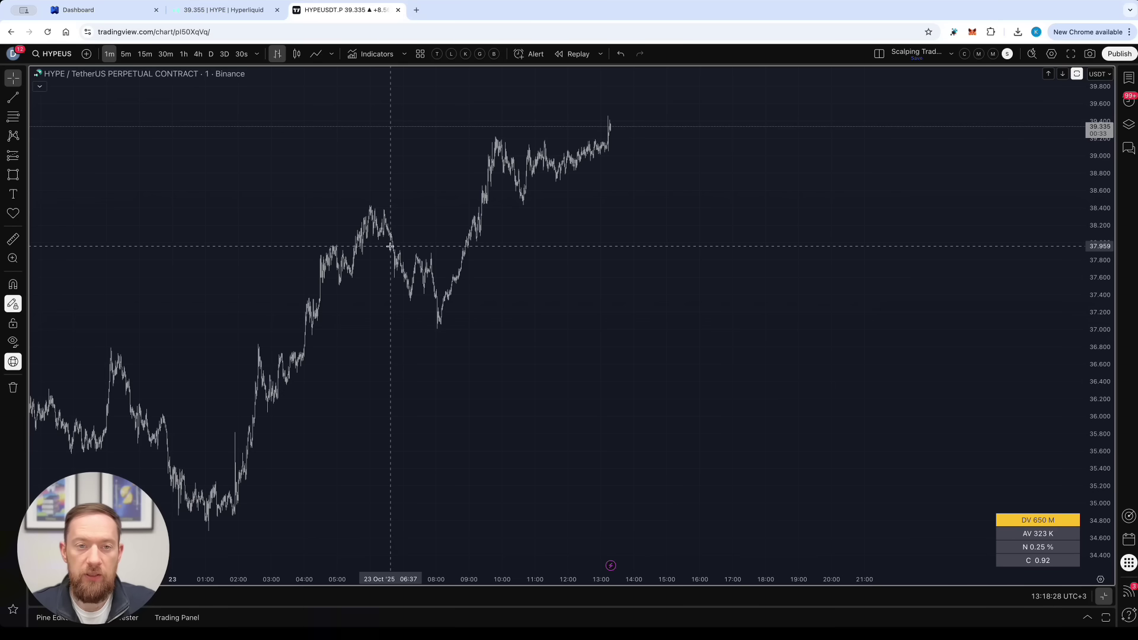
- Add the Wunder DCA Bot strategy to the HYPE chart and scroll back to earlier trades
{"action": "left_click", "coordinate": [373, 54]}
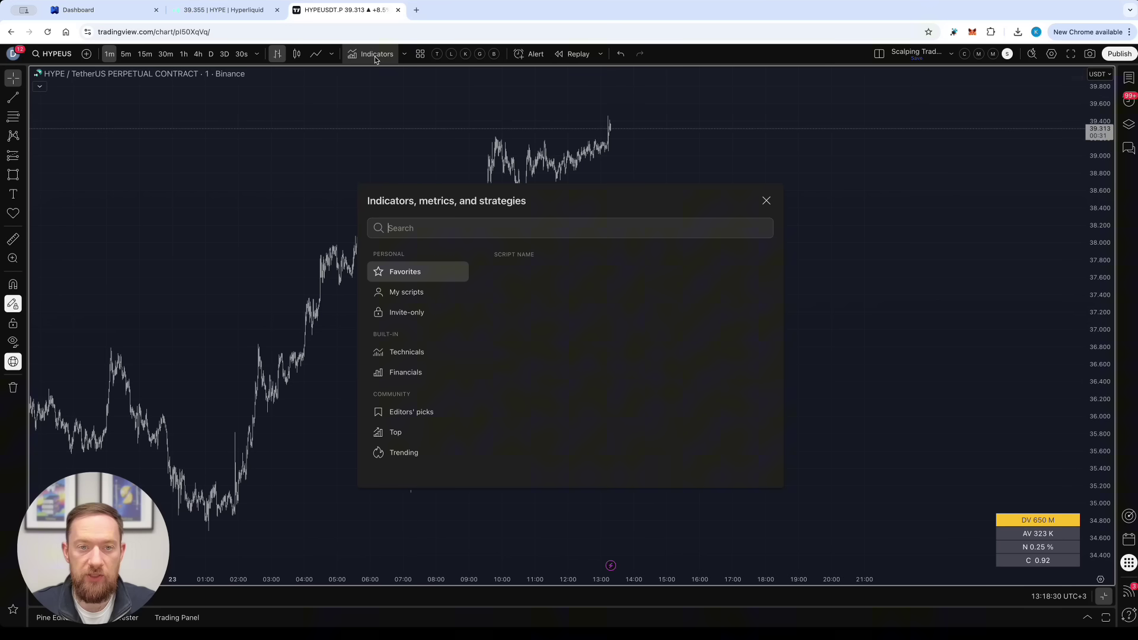
{"action": "type", "text": "w"}
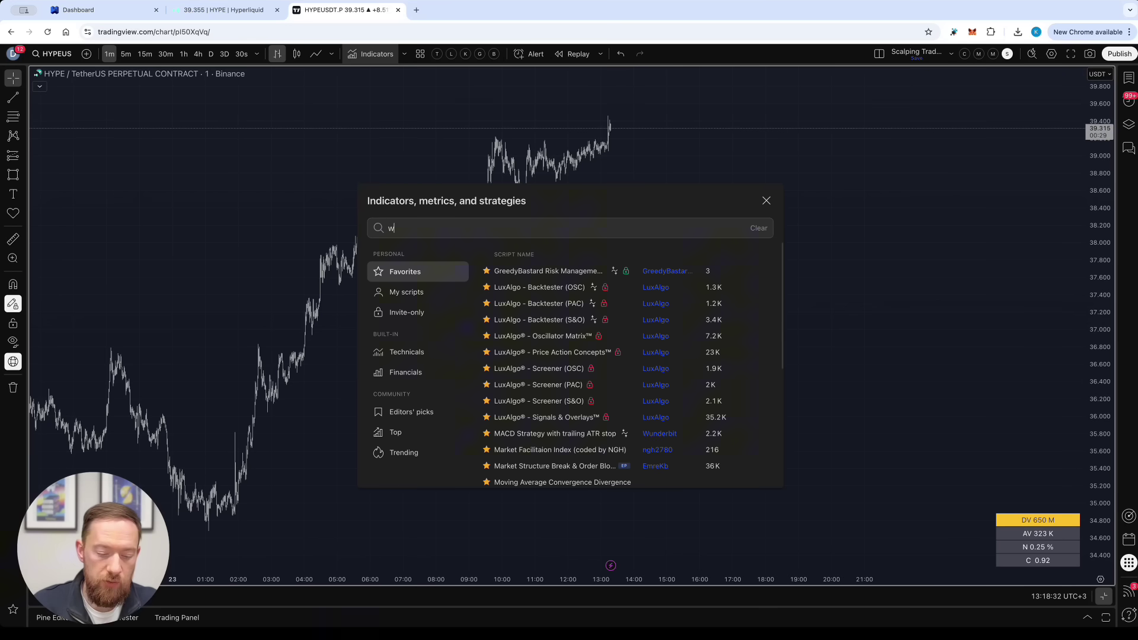
{"action": "type", "text": "under dca"}
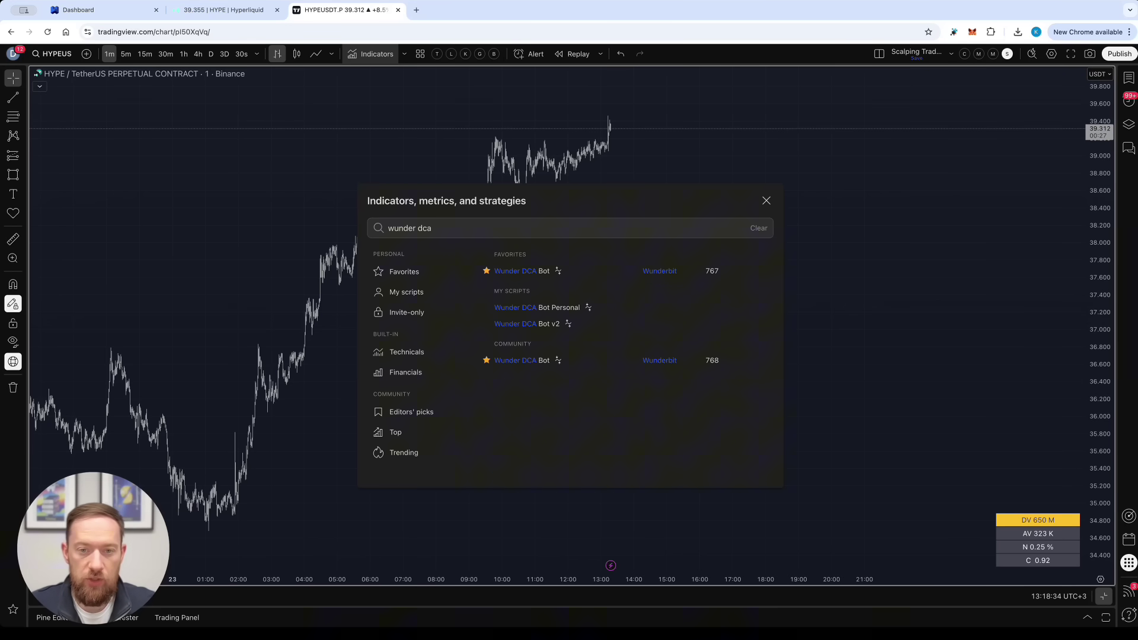
{"action": "left_click", "coordinate": [531, 271]}
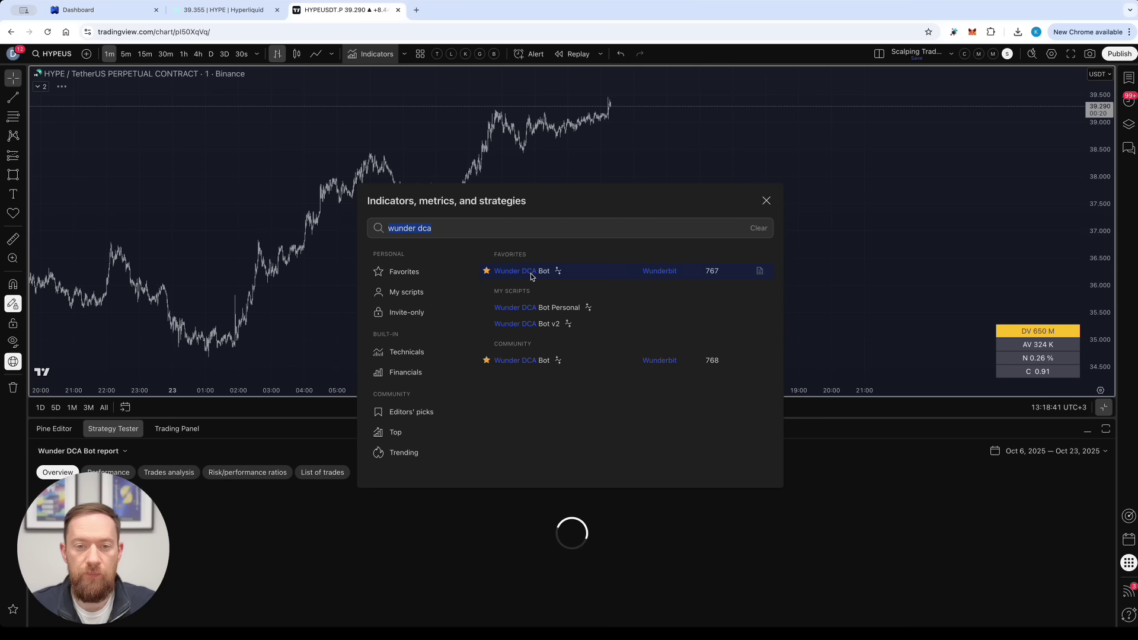
{"action": "left_click", "coordinate": [766, 201]}
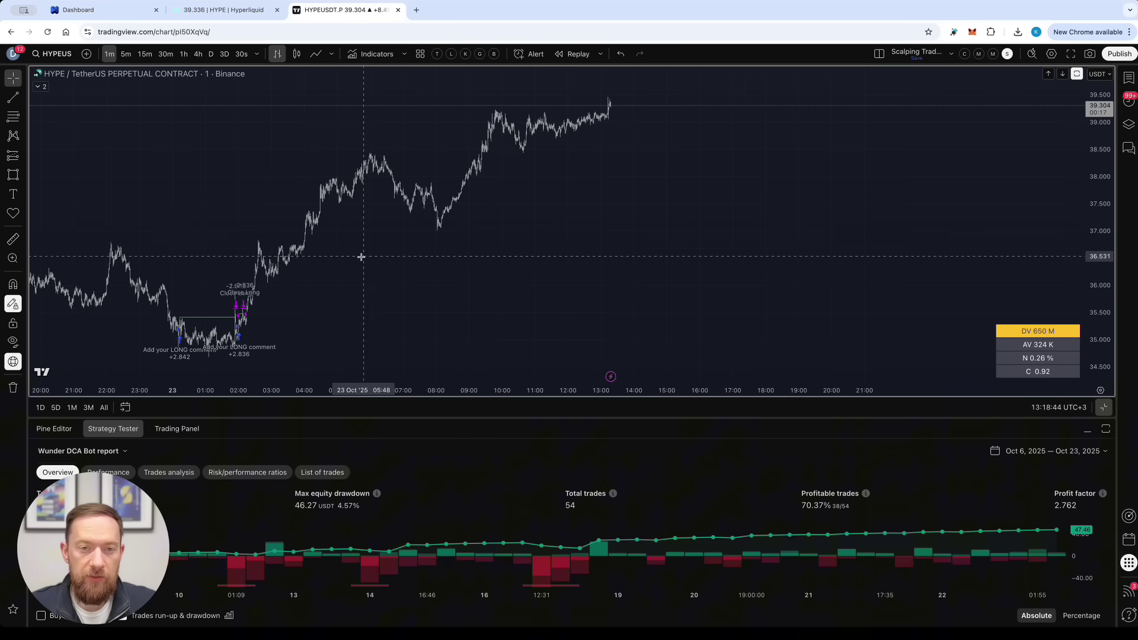
{"action": "left_click_drag", "start_coordinate": [344, 268], "coordinate": [598, 254]}
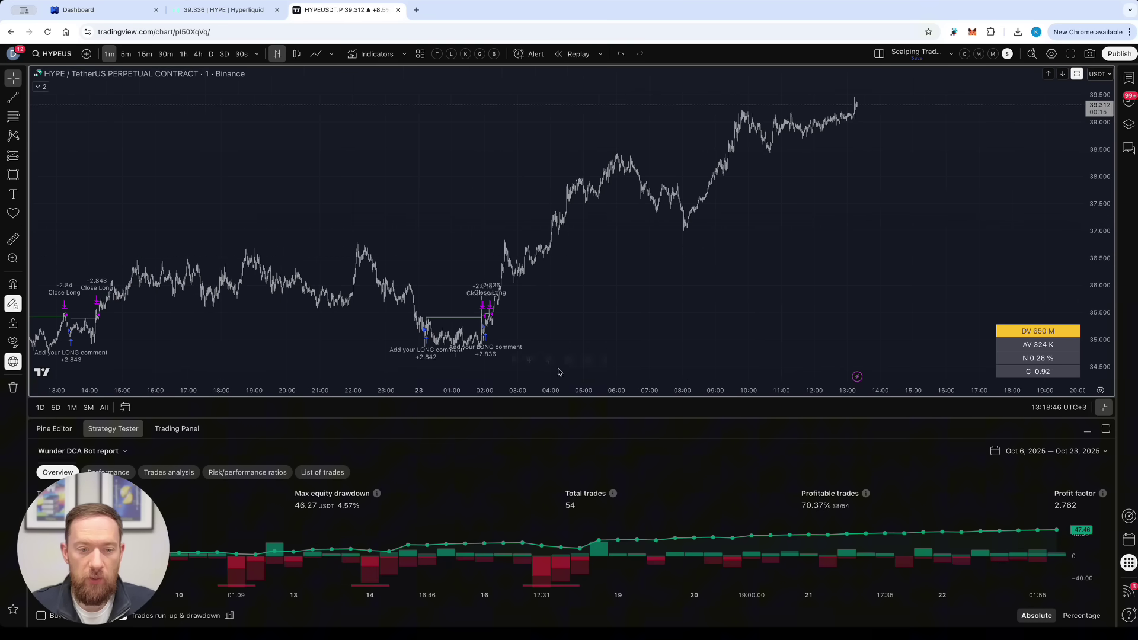
{"action": "left_click_drag", "start_coordinate": [376, 228], "coordinate": [627, 219]}
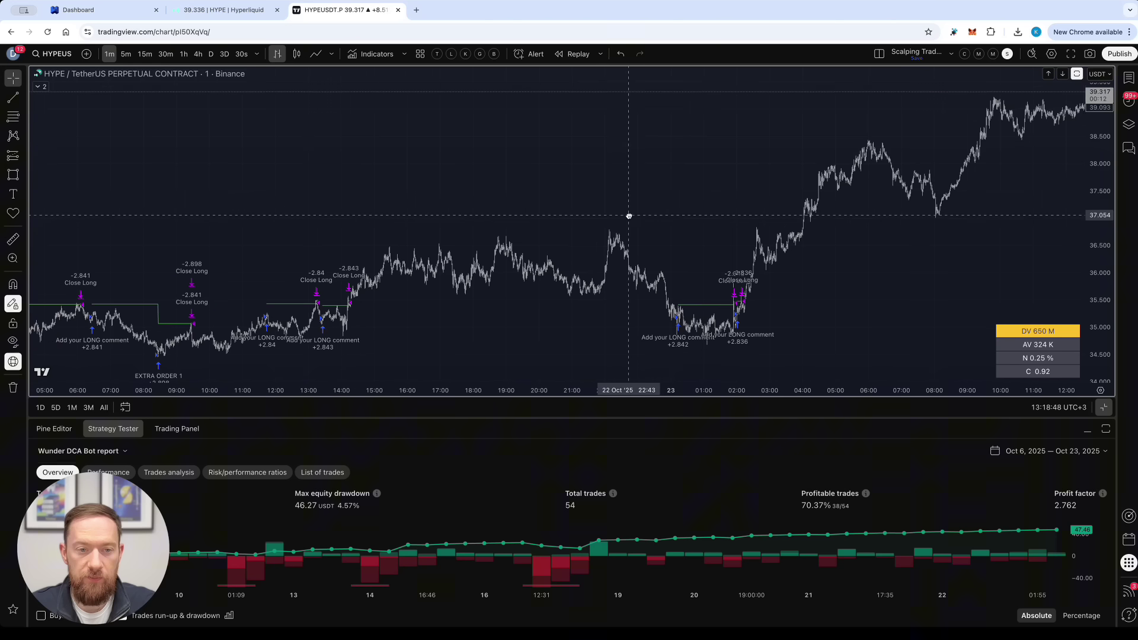
- In the Wunder DCA Bot settings, set Trade direction to LONG and Condition Type to ASAP
{"action": "left_click", "coordinate": [39, 87]}
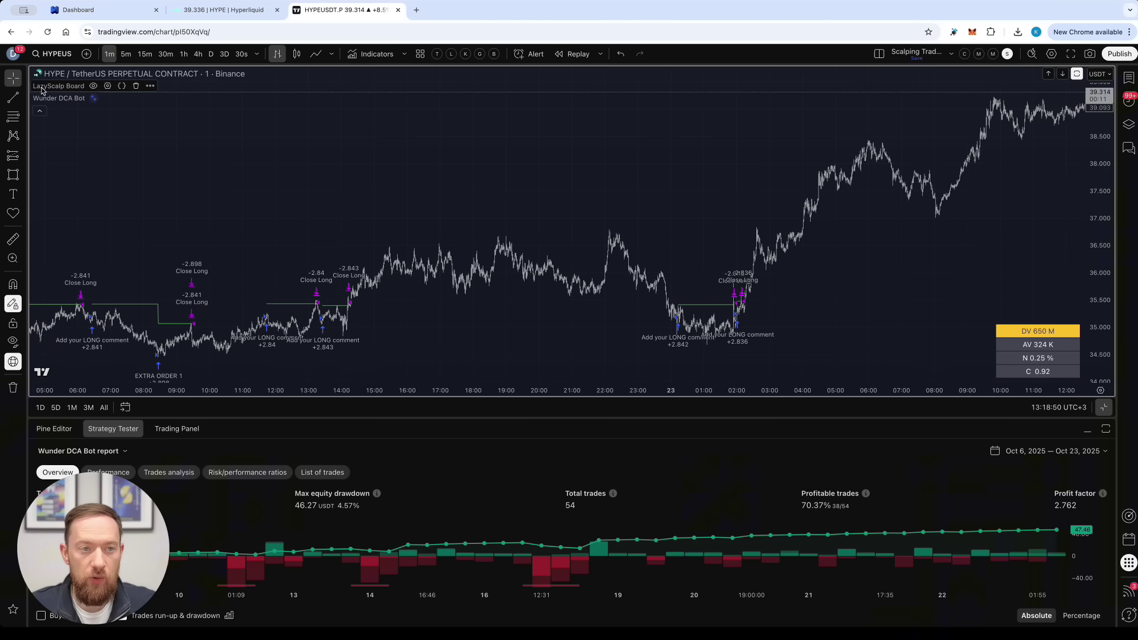
{"action": "left_click", "coordinate": [109, 99]}
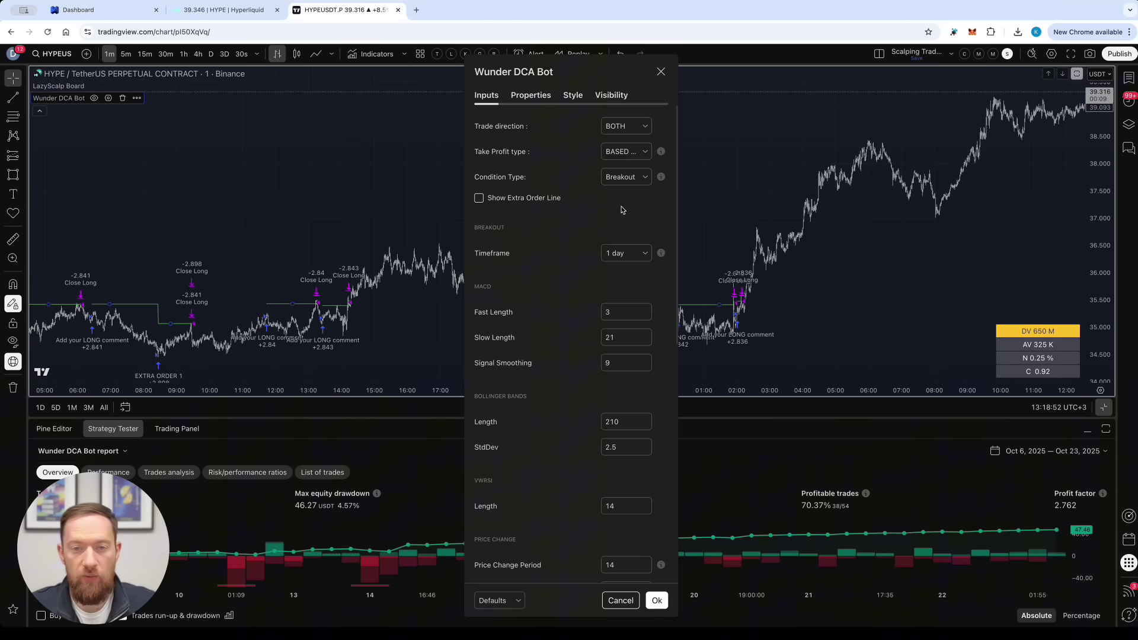
{"action": "scroll", "coordinate": [590, 220], "scroll_direction": "down", "scroll_amount": 5}
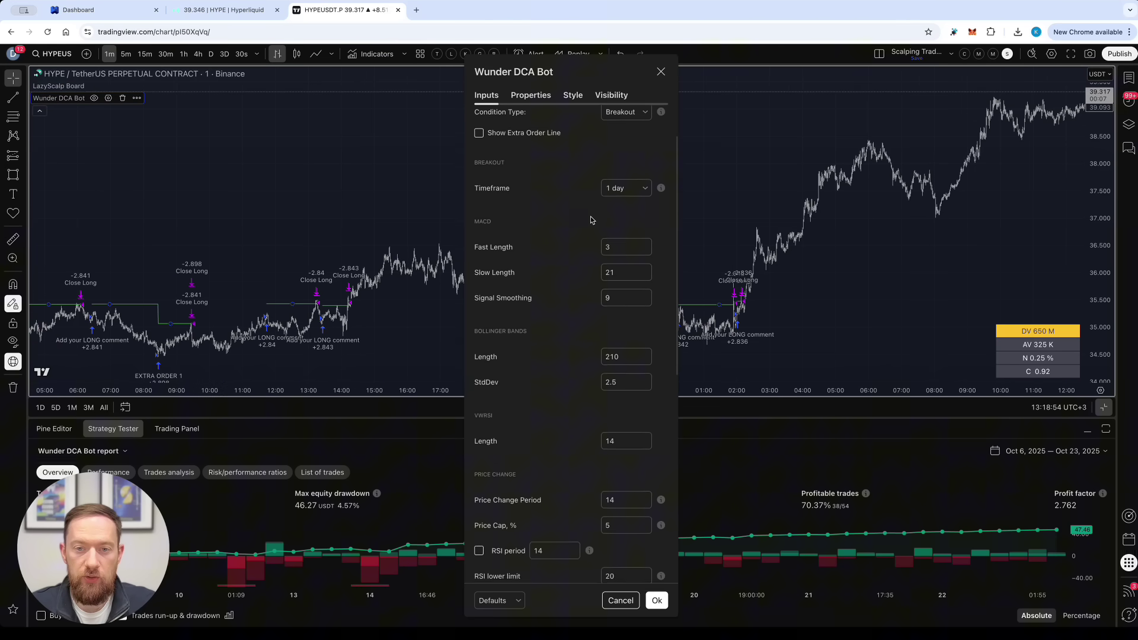
{"action": "scroll", "coordinate": [579, 223], "scroll_direction": "down", "scroll_amount": 4}
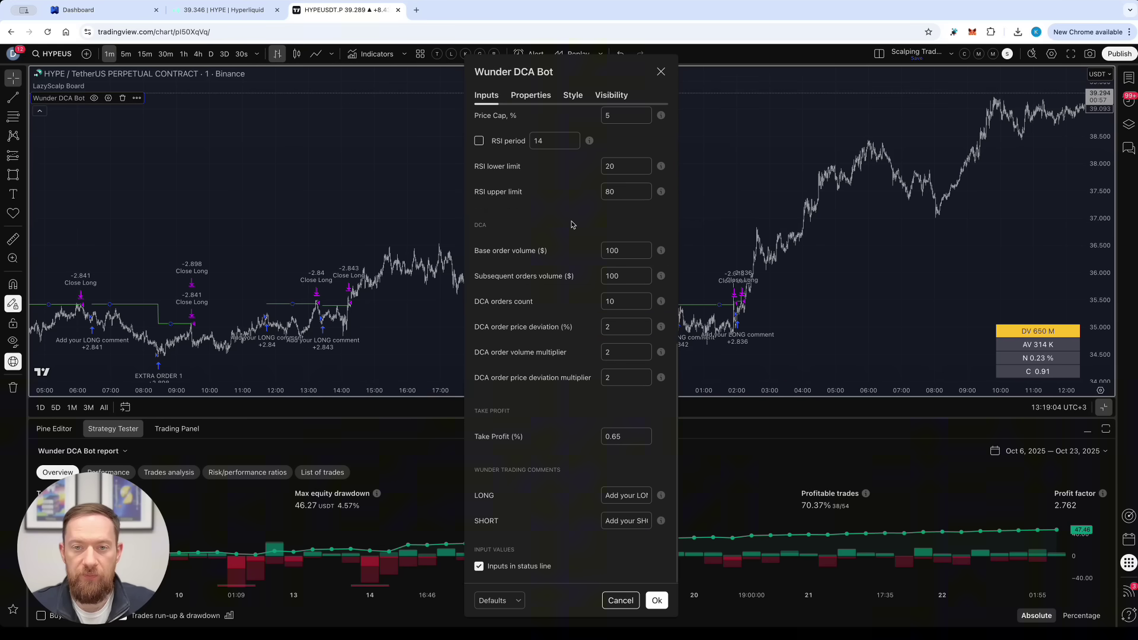
{"action": "scroll", "coordinate": [572, 223], "scroll_direction": "up", "scroll_amount": 3}
{"action": "scroll", "coordinate": [572, 224], "scroll_direction": "up", "scroll_amount": 5}
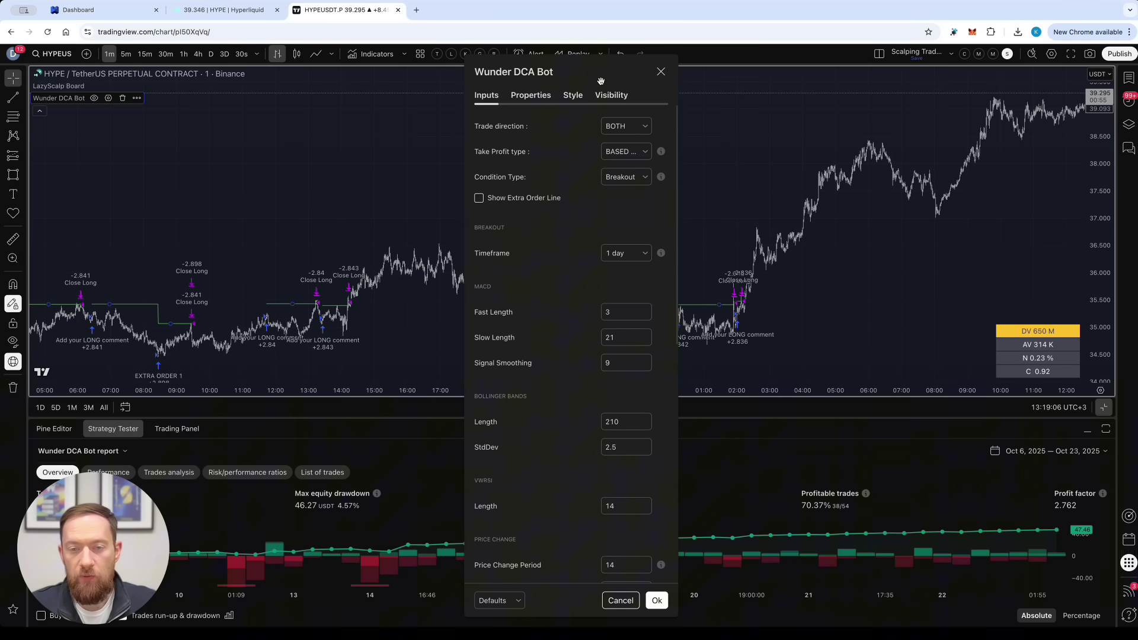
{"action": "left_click", "coordinate": [626, 126]}
{"action": "left_click", "coordinate": [624, 153]}
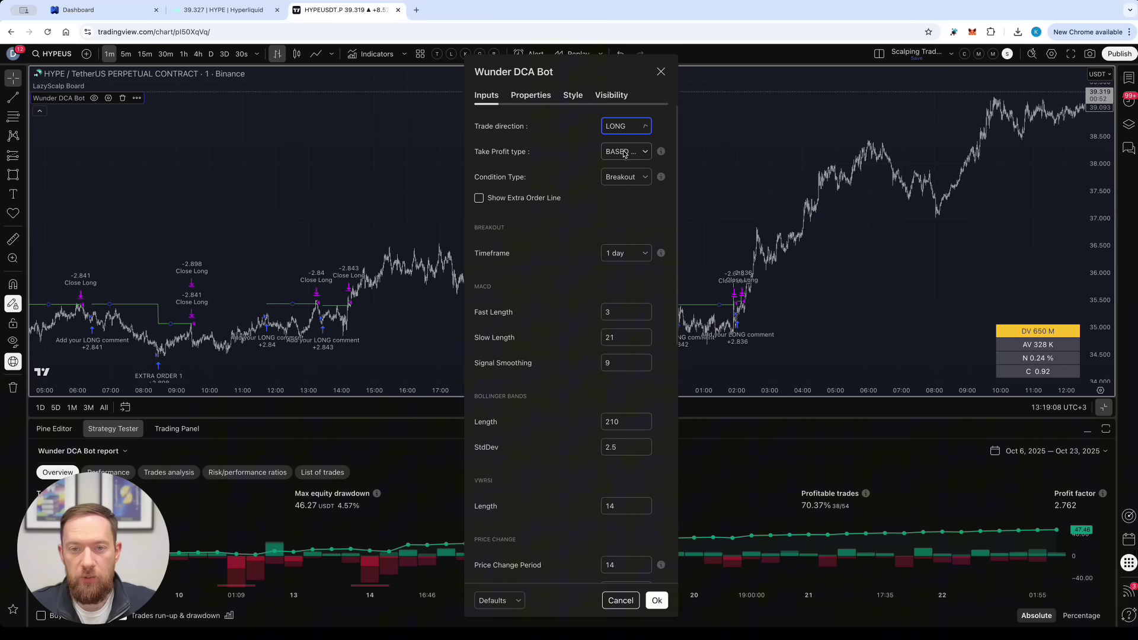
{"action": "left_click", "coordinate": [637, 181]}
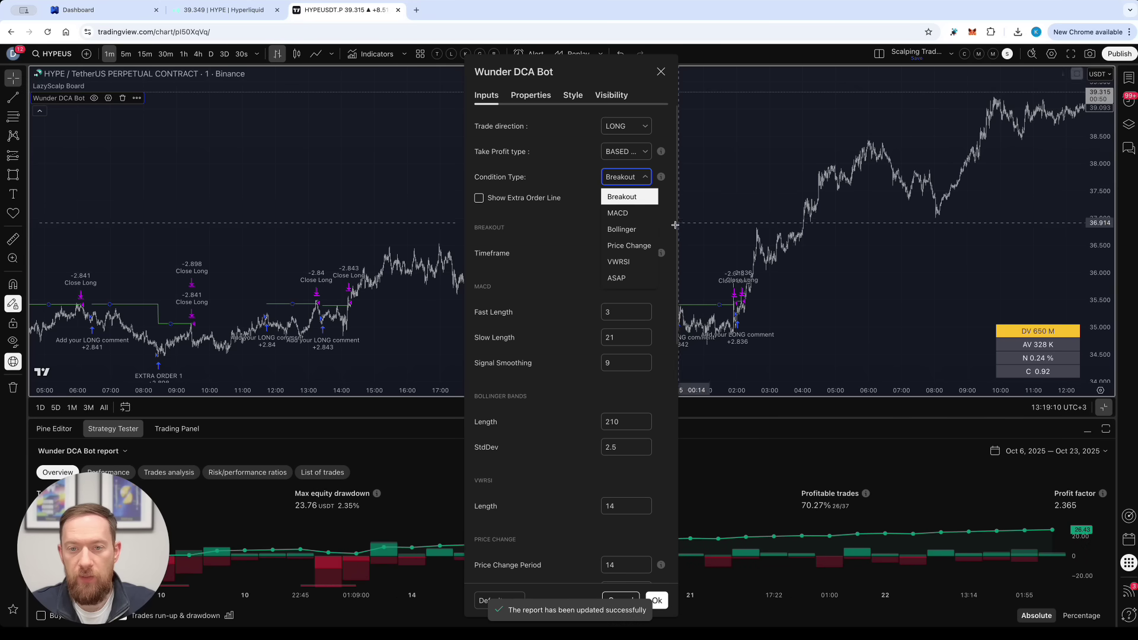
{"action": "left_click", "coordinate": [627, 280]}
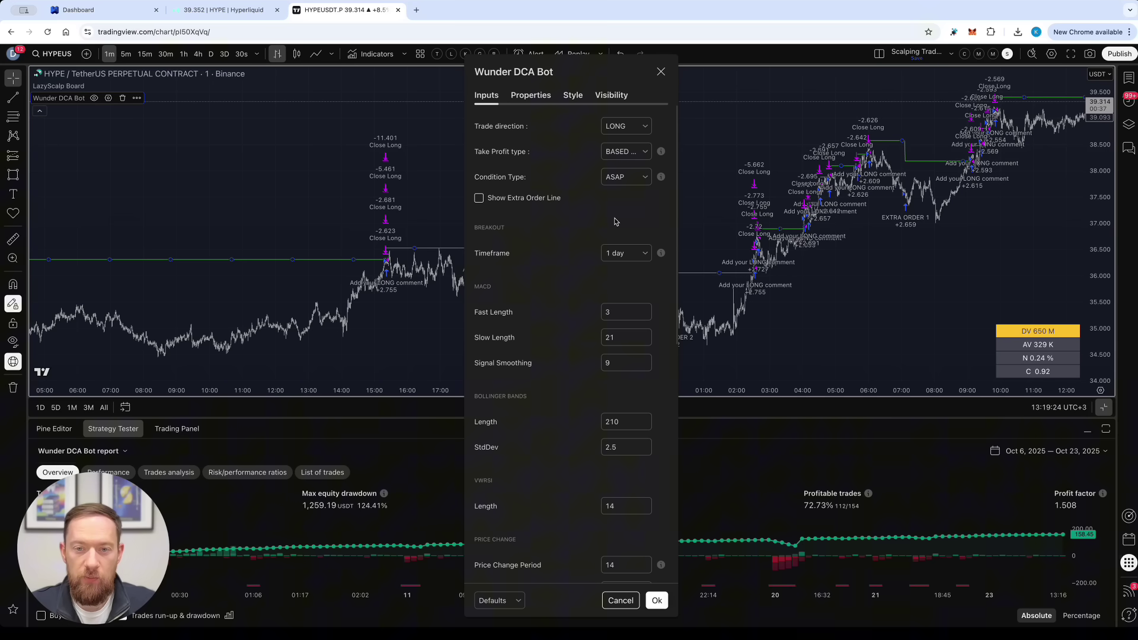
{"action": "scroll", "coordinate": [614, 222], "scroll_direction": "down", "scroll_amount": 10}
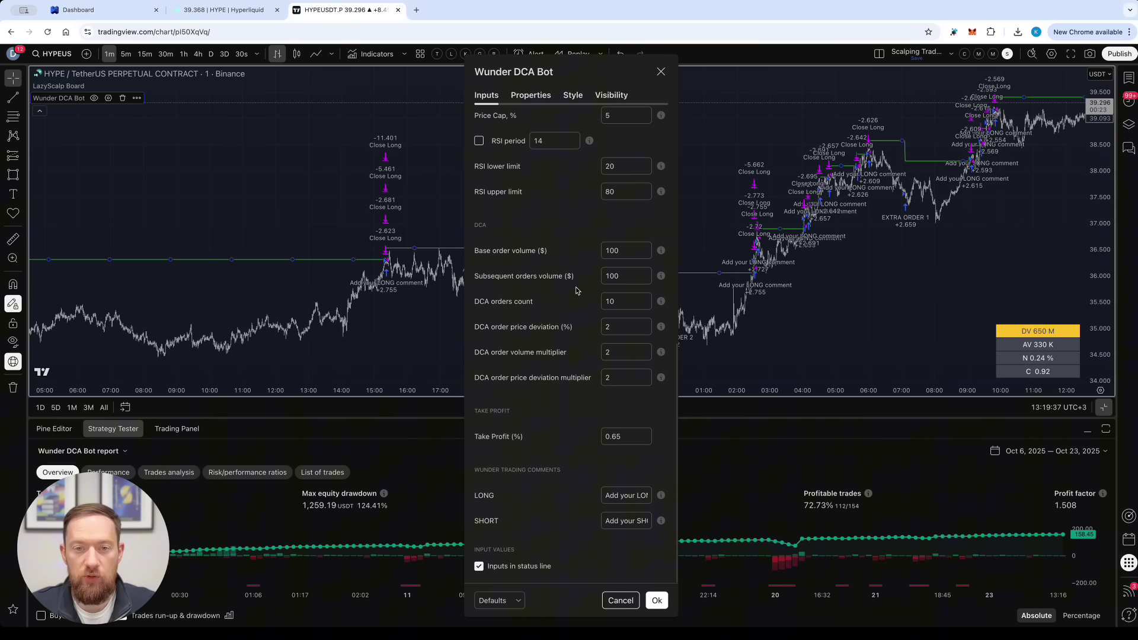
{"action": "left_click", "coordinate": [99, 12]}
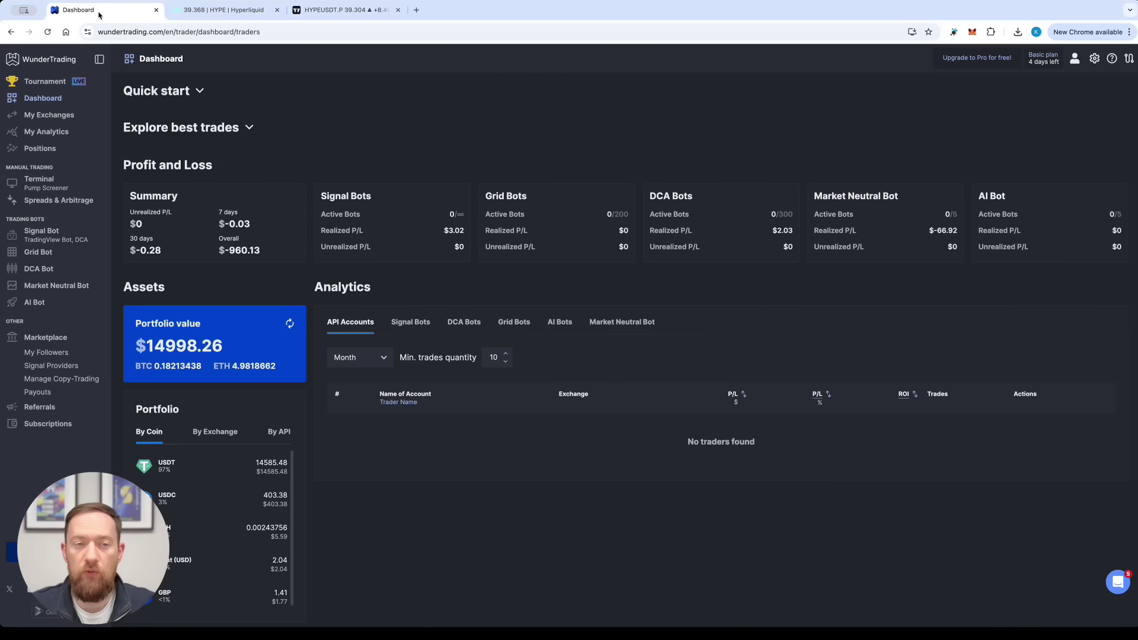
- Start a new signal bot and rename it 'test'
{"action": "left_click", "coordinate": [42, 239]}
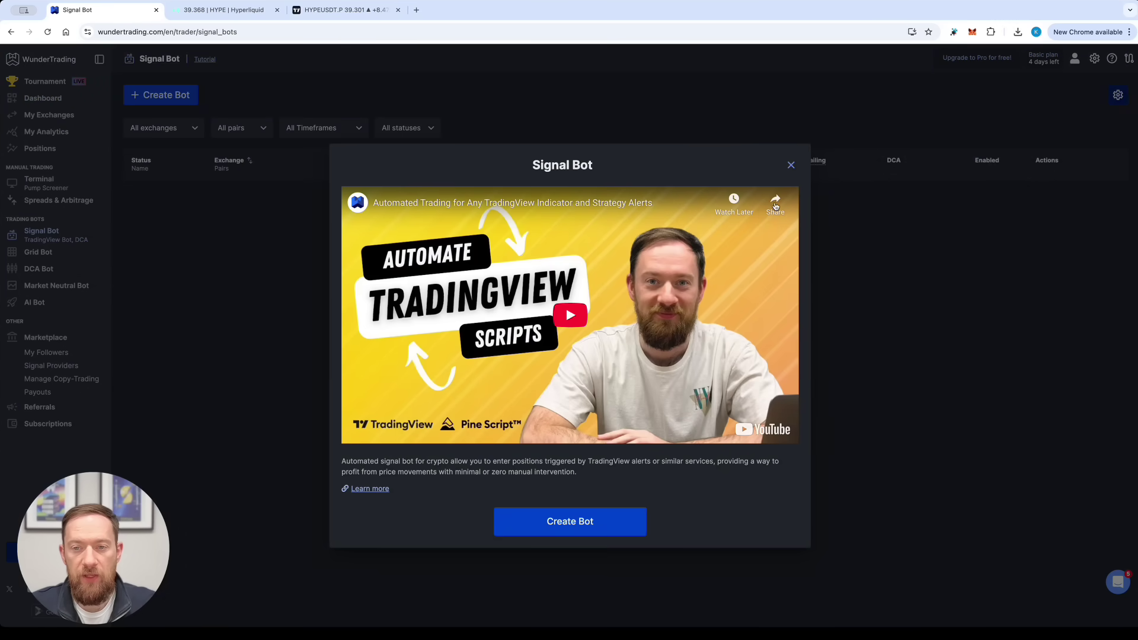
{"action": "left_click", "coordinate": [791, 164]}
{"action": "left_click", "coordinate": [163, 99]}
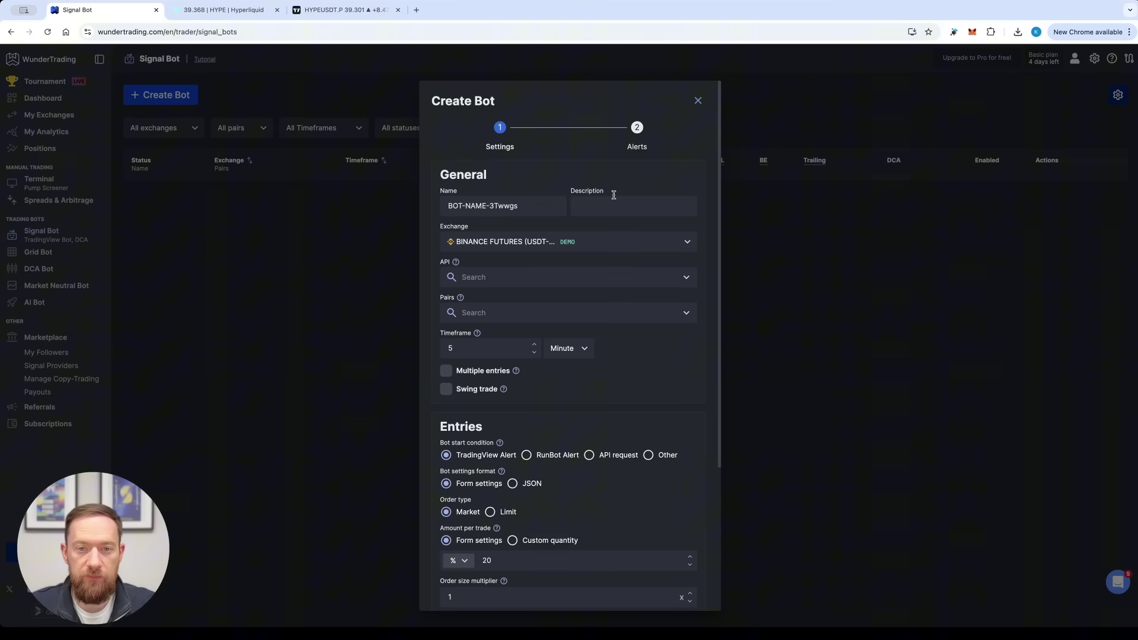
{"action": "scroll", "coordinate": [667, 173], "scroll_direction": "down", "scroll_amount": 2}
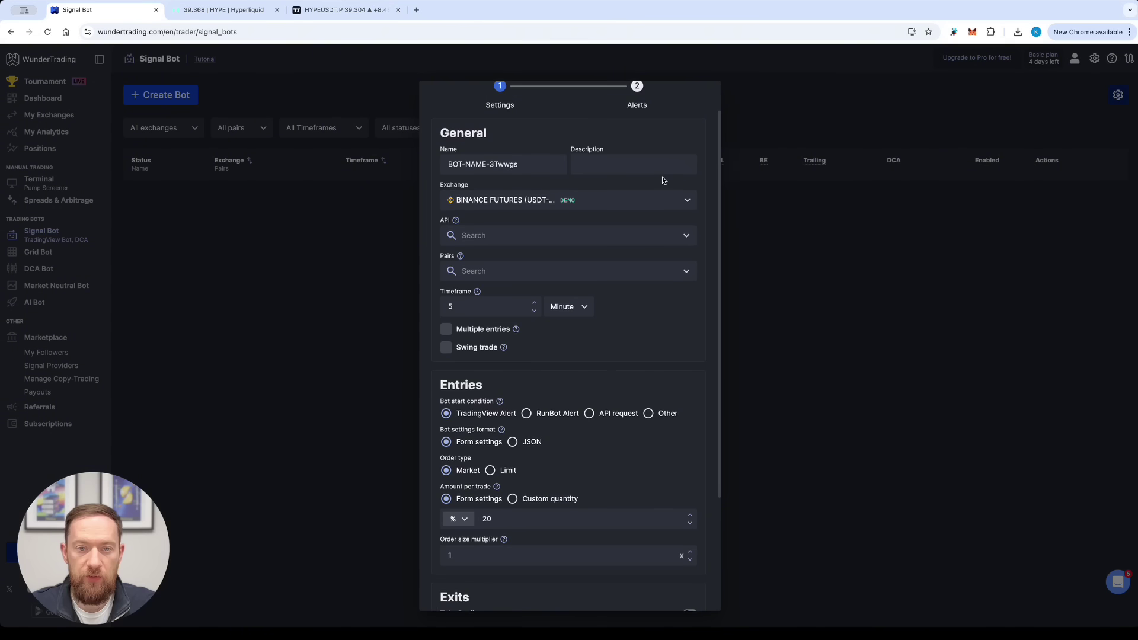
{"action": "left_click", "coordinate": [525, 164]}
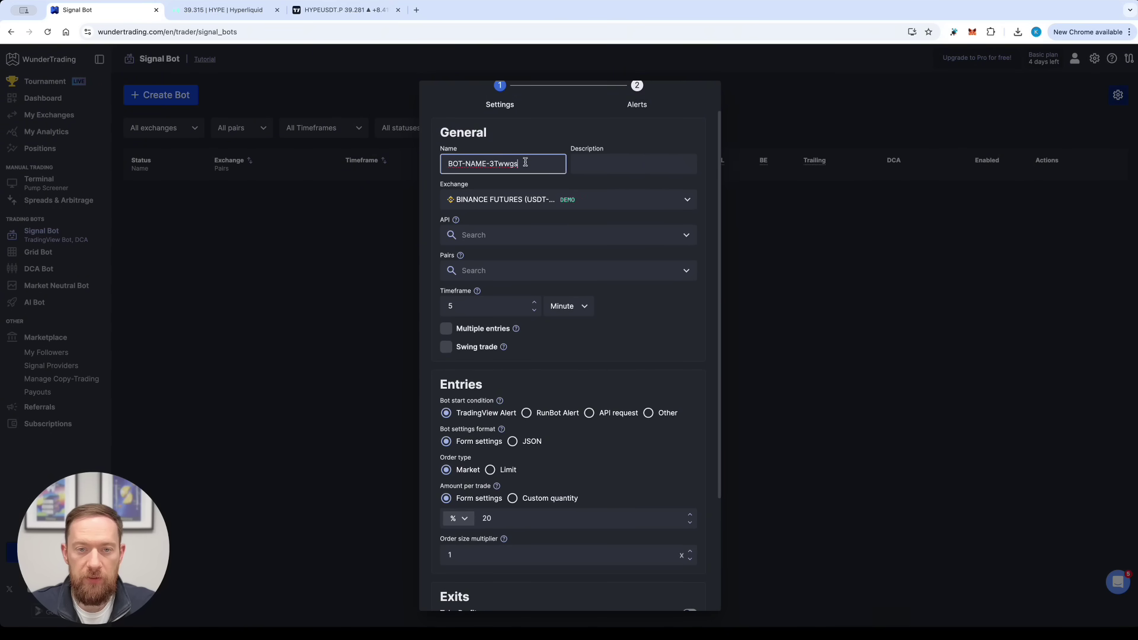
{"action": "left_click_drag", "start_coordinate": [525, 164], "coordinate": [429, 166]}
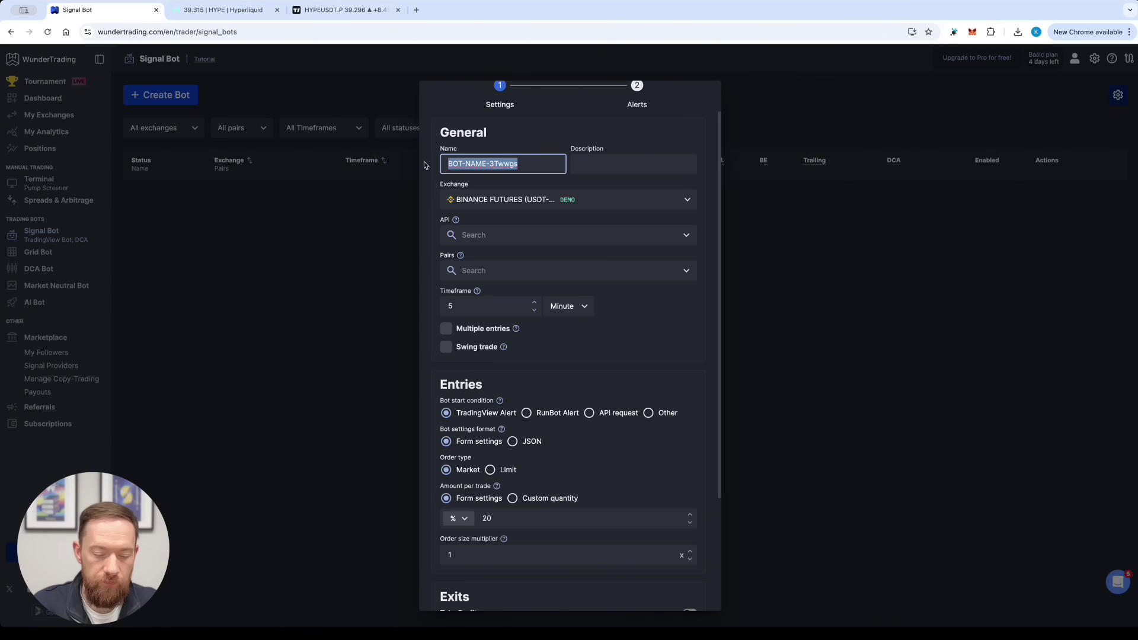
{"action": "type", "text": "test"}
{"action": "left_click", "coordinate": [587, 162]}
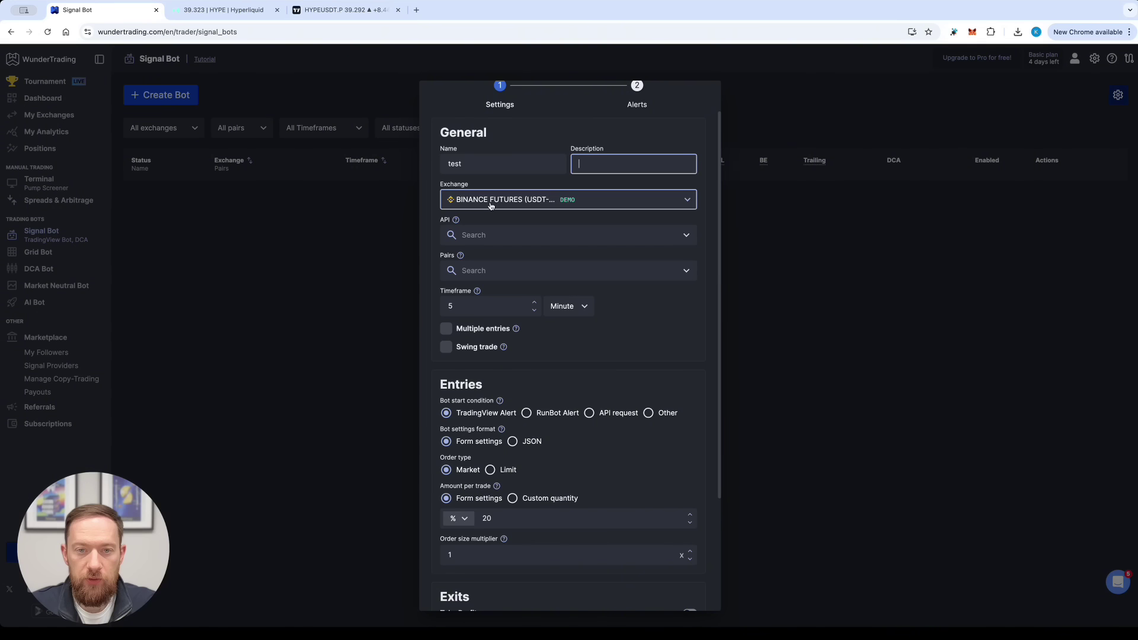
- Set the exchange to Hyperliquid Perps with the WunderTrading API key and pair HYPE-USDC
{"action": "left_click", "coordinate": [605, 204]}
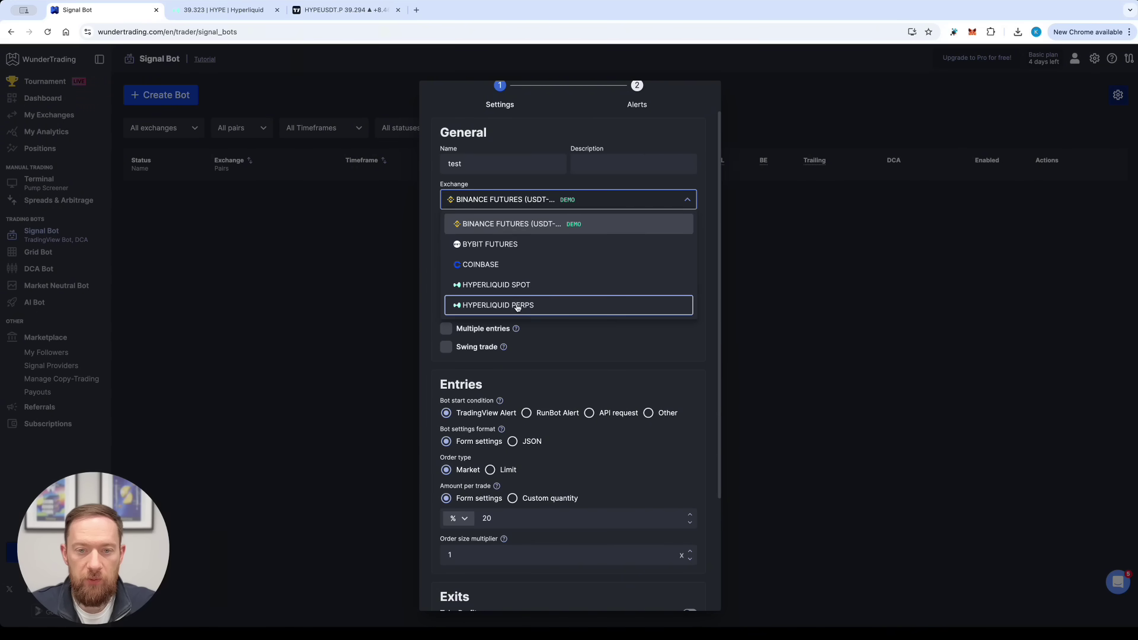
{"action": "left_click", "coordinate": [516, 306]}
{"action": "left_click", "coordinate": [491, 233]}
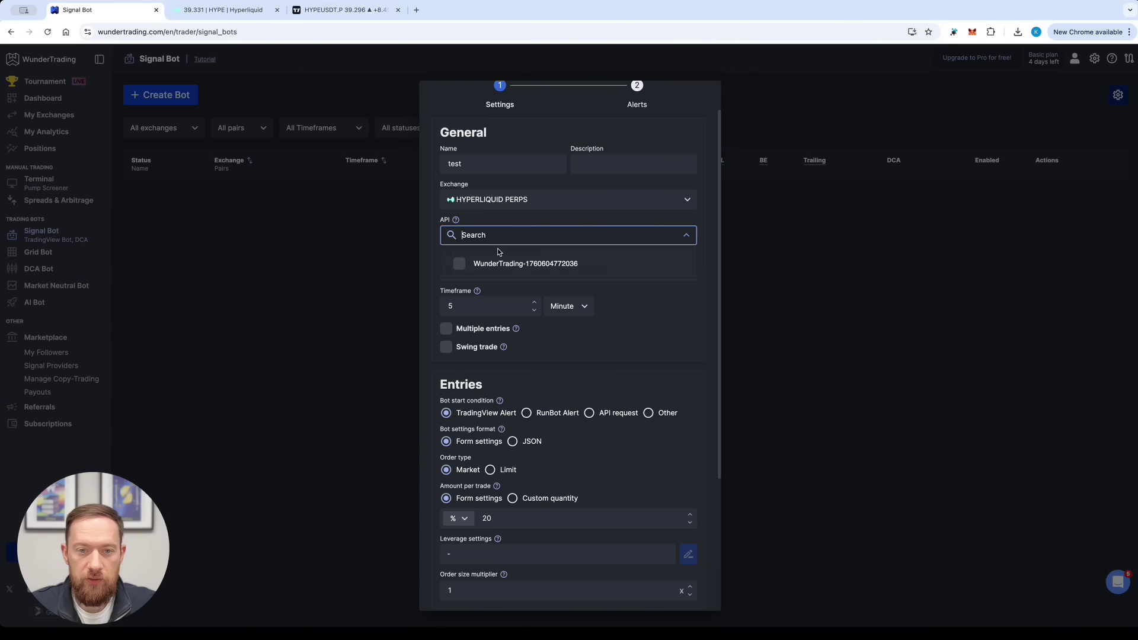
{"action": "left_click", "coordinate": [498, 264]}
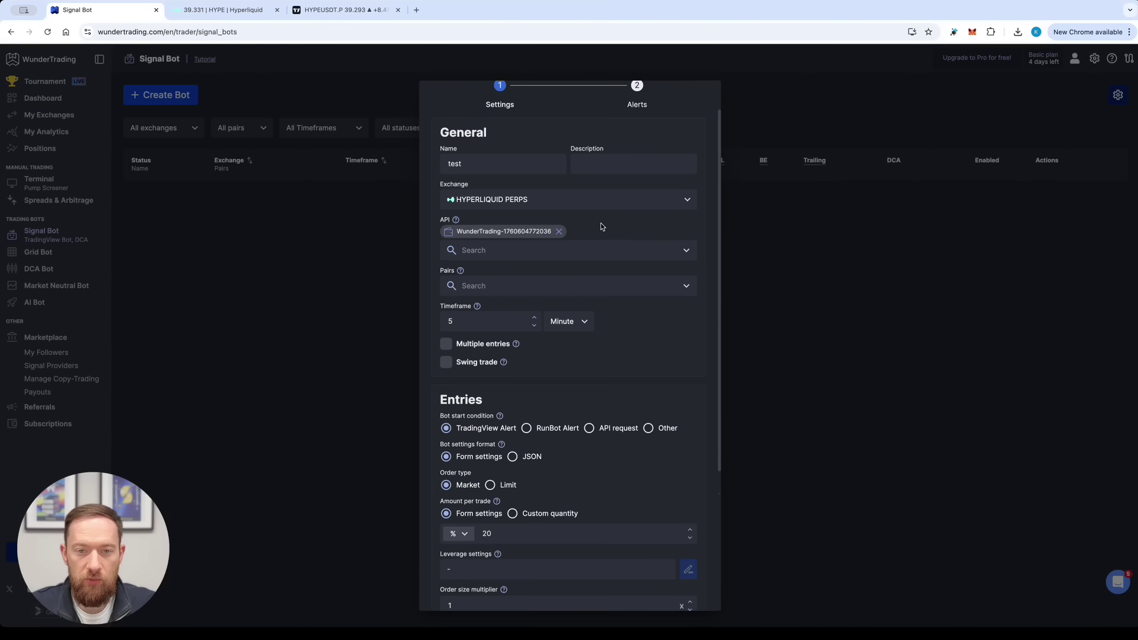
{"action": "scroll", "coordinate": [600, 227], "scroll_direction": "down", "scroll_amount": 1}
{"action": "left_click", "coordinate": [501, 269]}
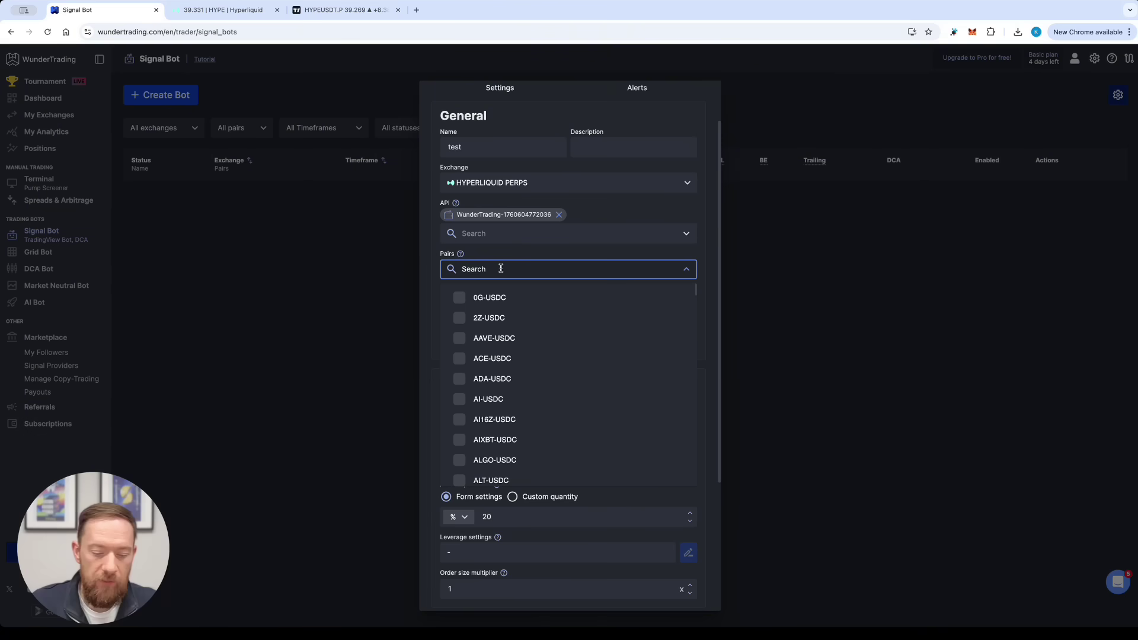
{"action": "type", "text": "hype"}
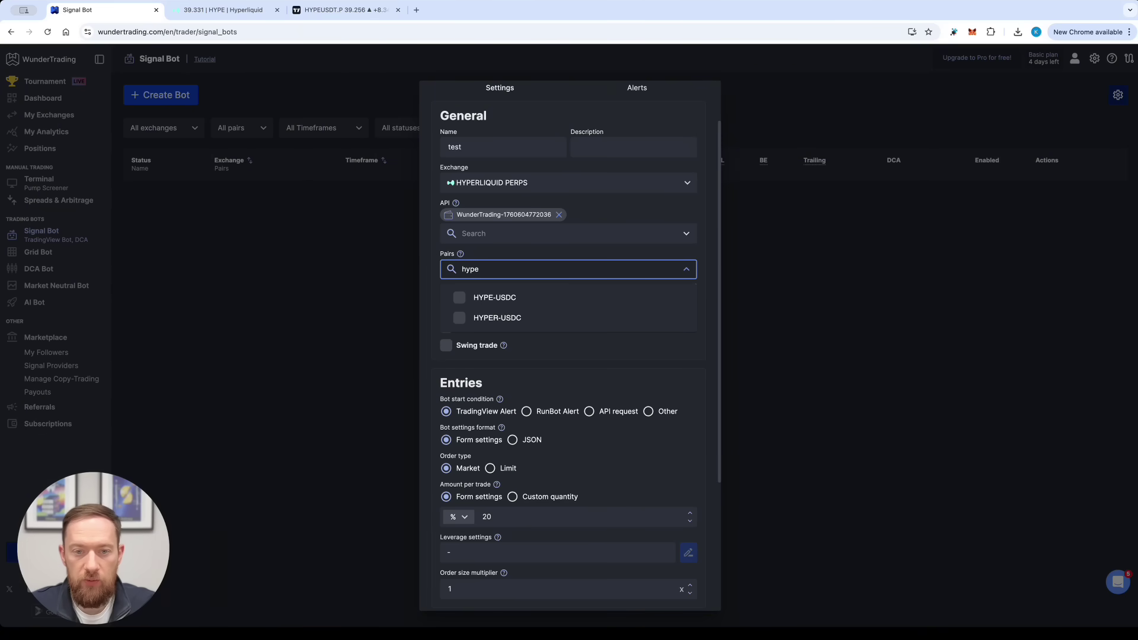
{"action": "left_click", "coordinate": [497, 298]}
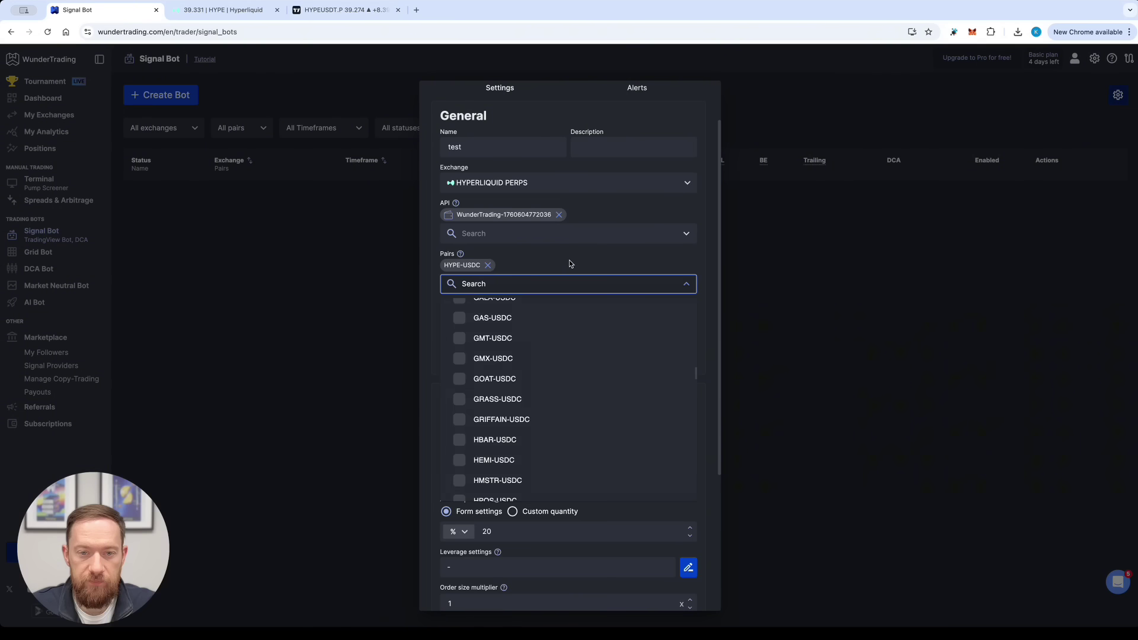
{"action": "left_click", "coordinate": [569, 263]}
- Change the bot's timeframe from 5 to 1 minute
{"action": "scroll", "coordinate": [569, 260], "scroll_direction": "down", "scroll_amount": 1}
{"action": "left_click", "coordinate": [483, 288]}
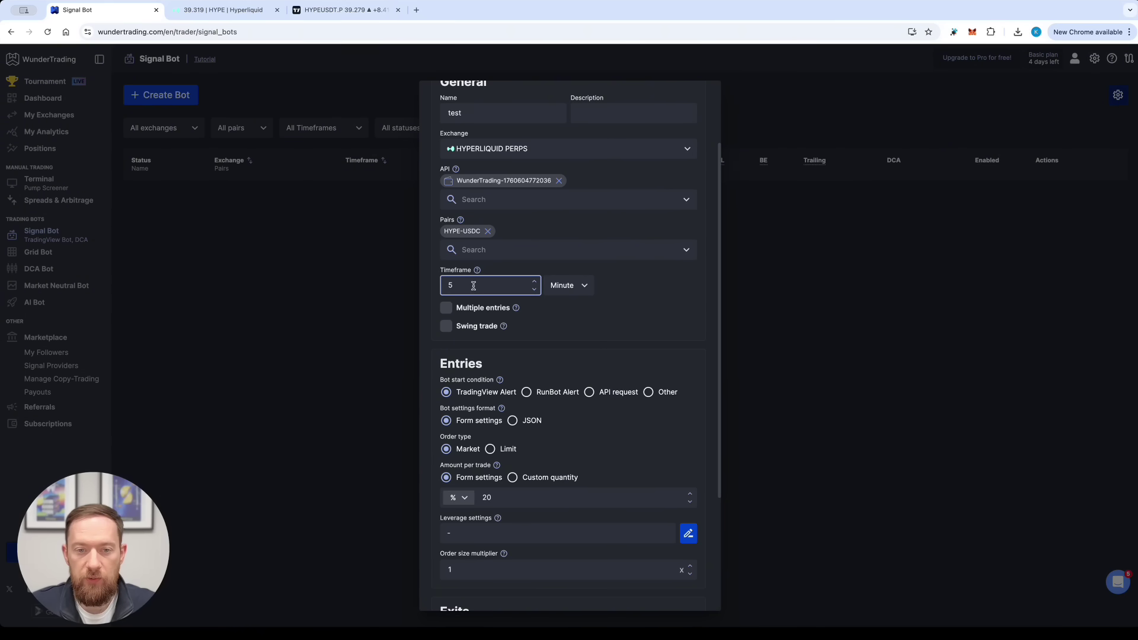
{"action": "left_click_drag", "start_coordinate": [474, 286], "coordinate": [430, 288]}
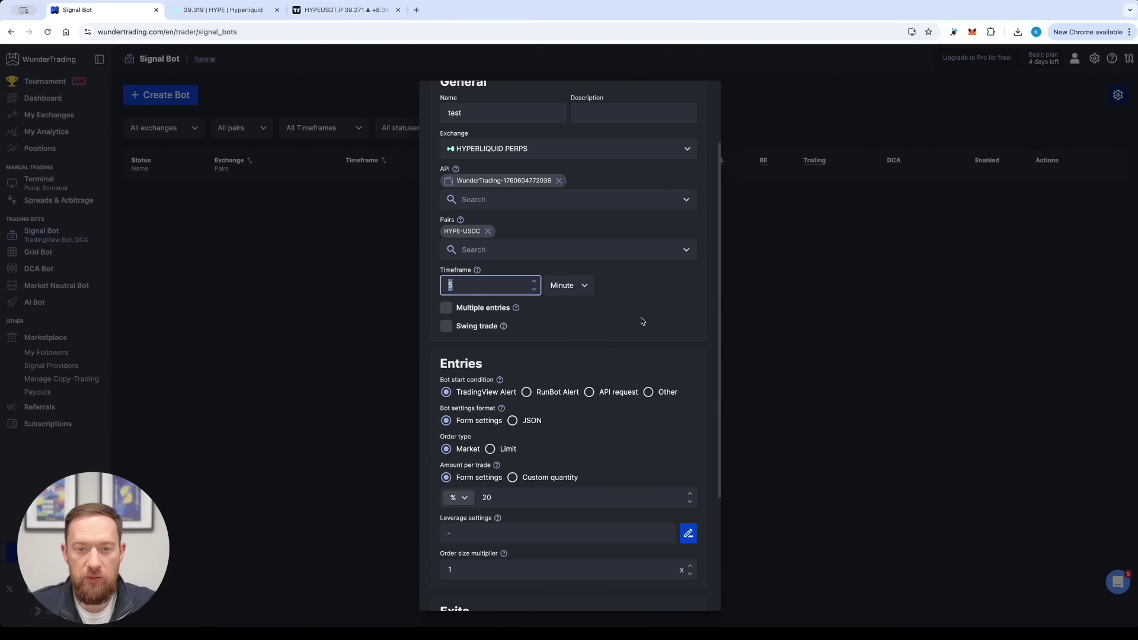
{"action": "type", "text": "1"}
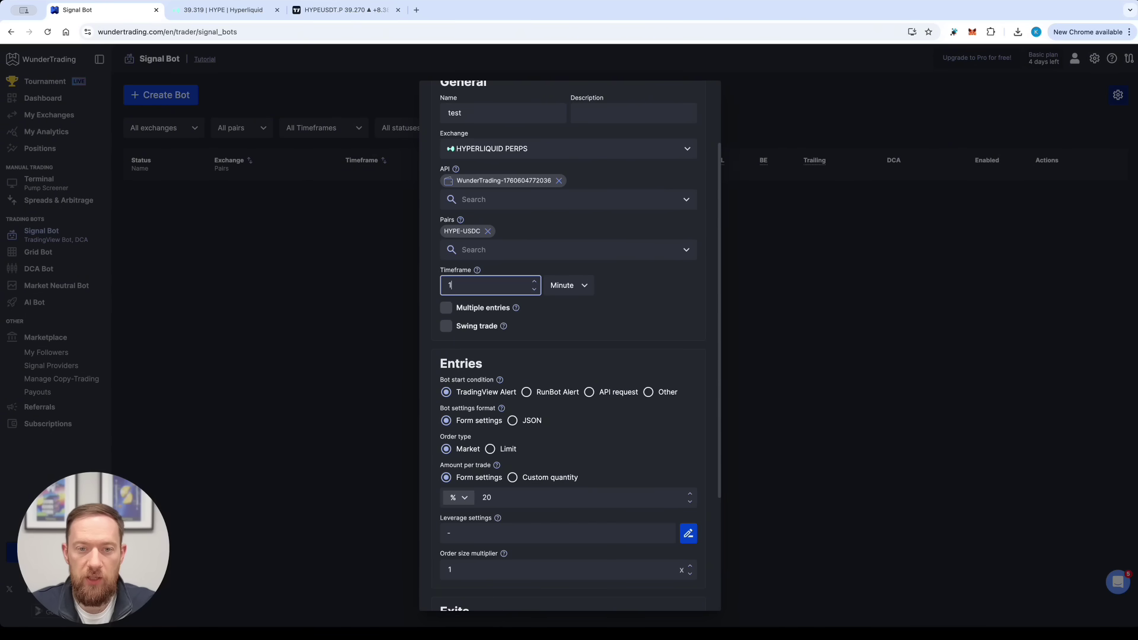
{"action": "left_click", "coordinate": [635, 276]}
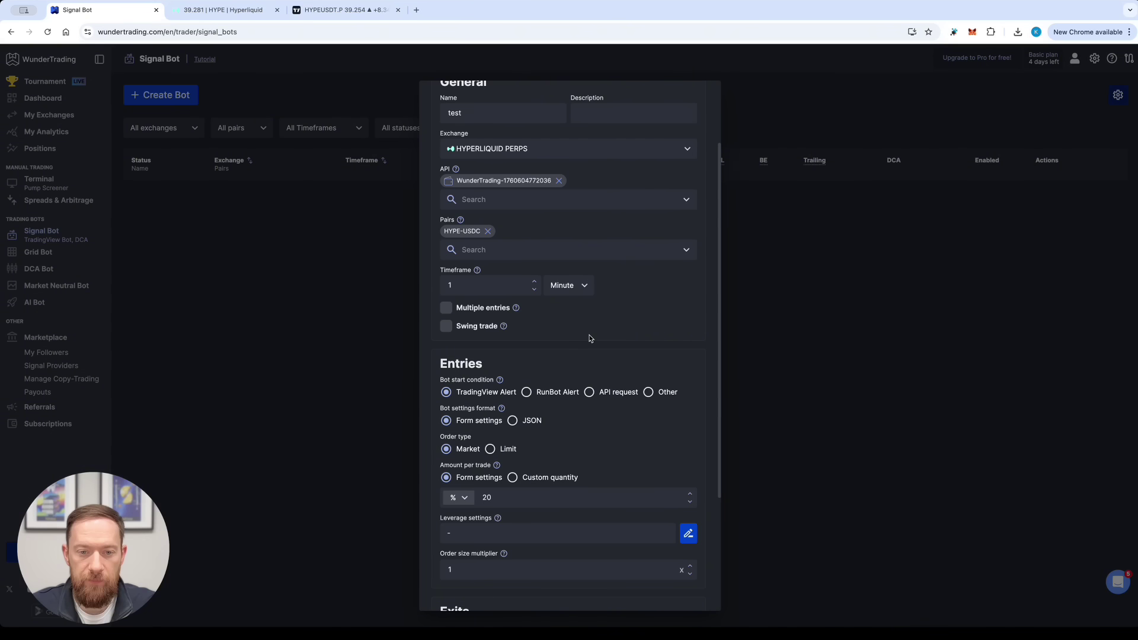
{"action": "scroll", "coordinate": [587, 321], "scroll_direction": "down", "scroll_amount": 2}
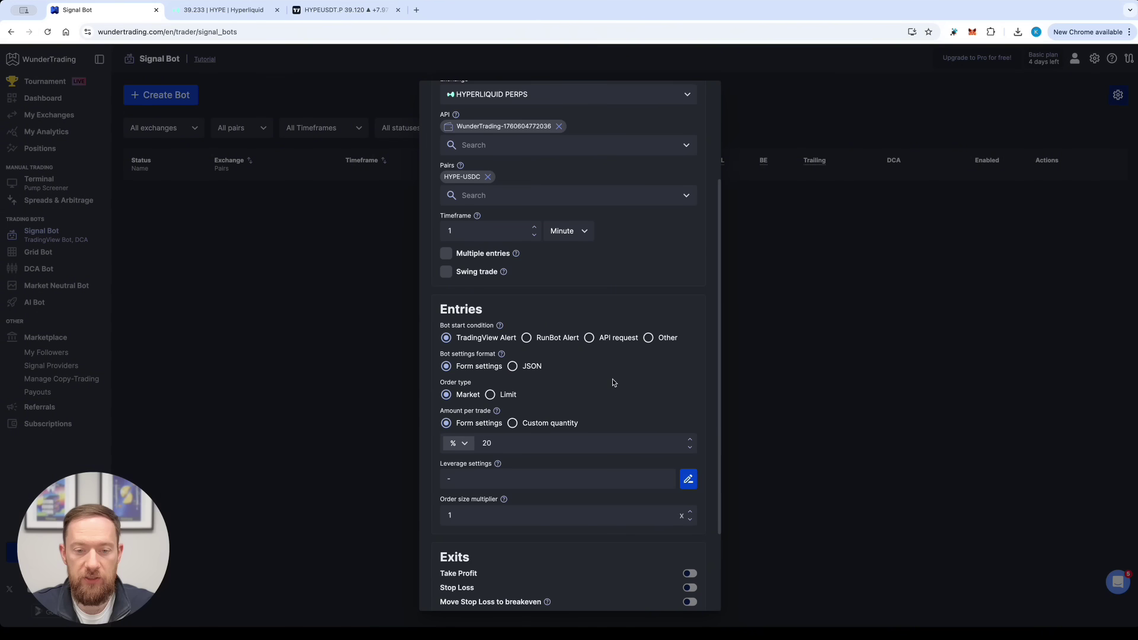
{"action": "scroll", "coordinate": [612, 379], "scroll_direction": "down", "scroll_amount": 3}
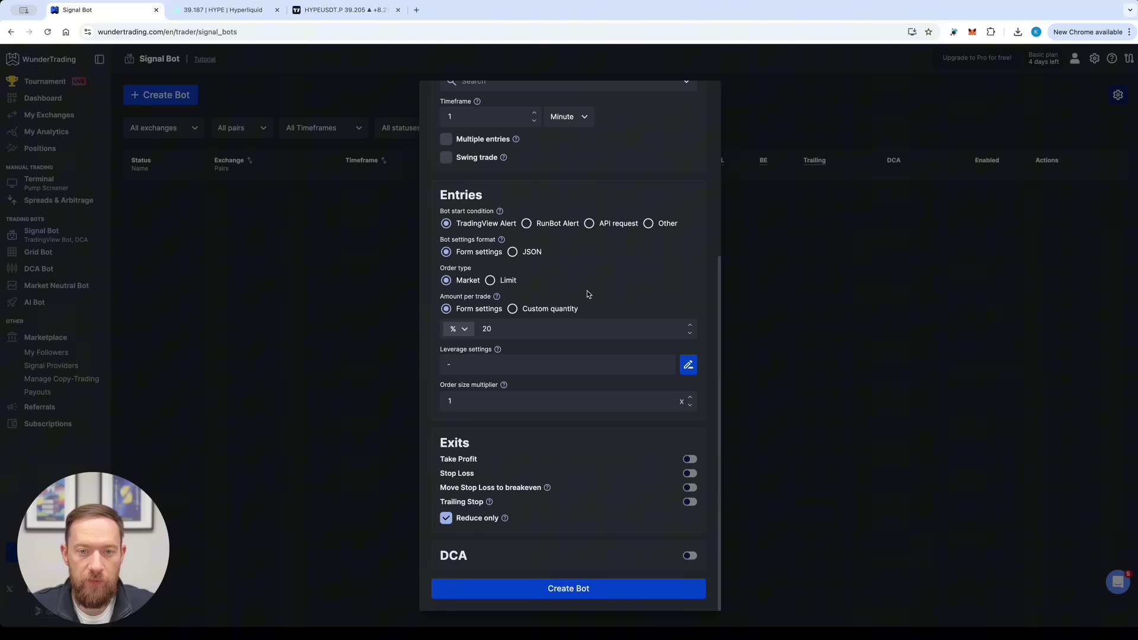
- Toggle settings to JSON and back to Form, then change the trade amount unit from % to USDC
{"action": "left_click", "coordinate": [512, 251]}
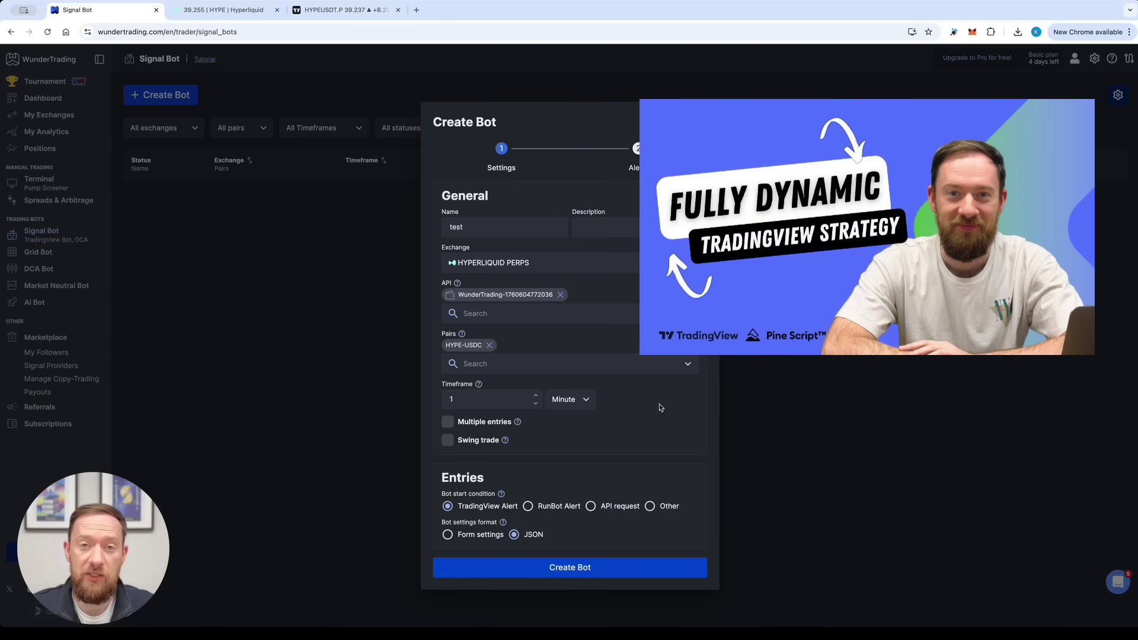
{"action": "left_click", "coordinate": [448, 535]}
{"action": "scroll", "coordinate": [645, 385], "scroll_direction": "down", "scroll_amount": 5}
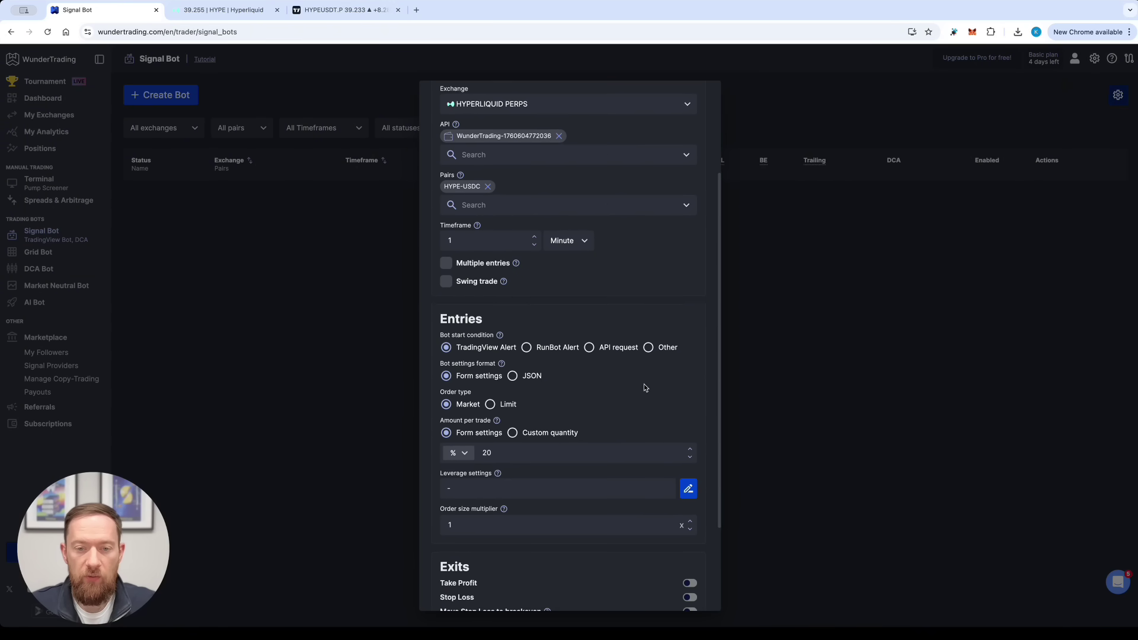
{"action": "scroll", "coordinate": [654, 390], "scroll_direction": "down", "scroll_amount": 1}
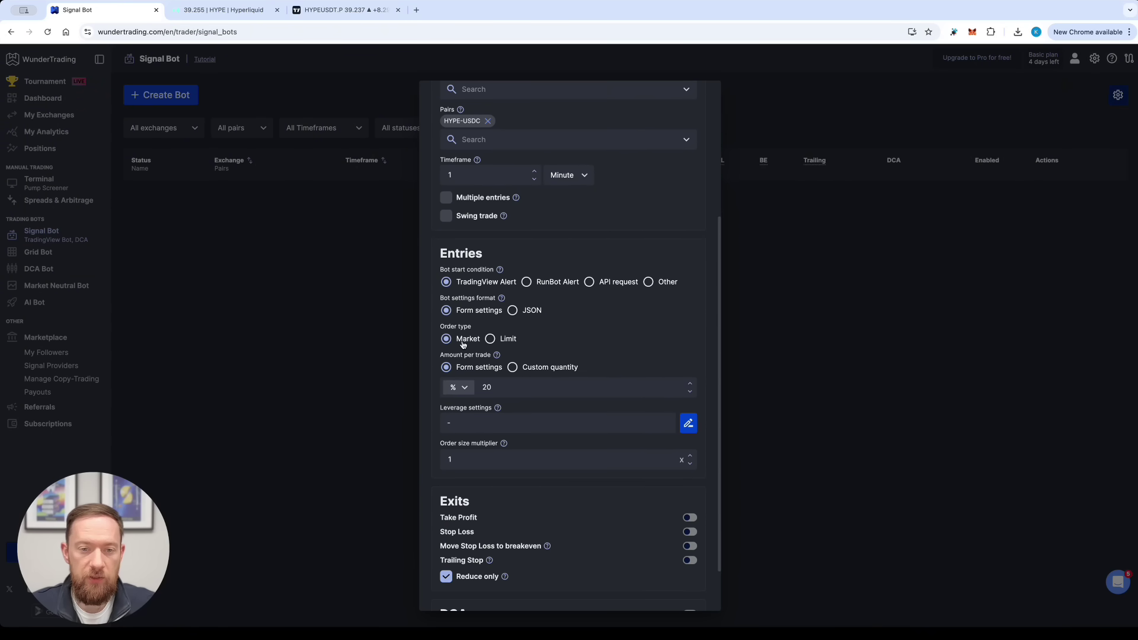
{"action": "scroll", "coordinate": [600, 349], "scroll_direction": "down", "scroll_amount": 1}
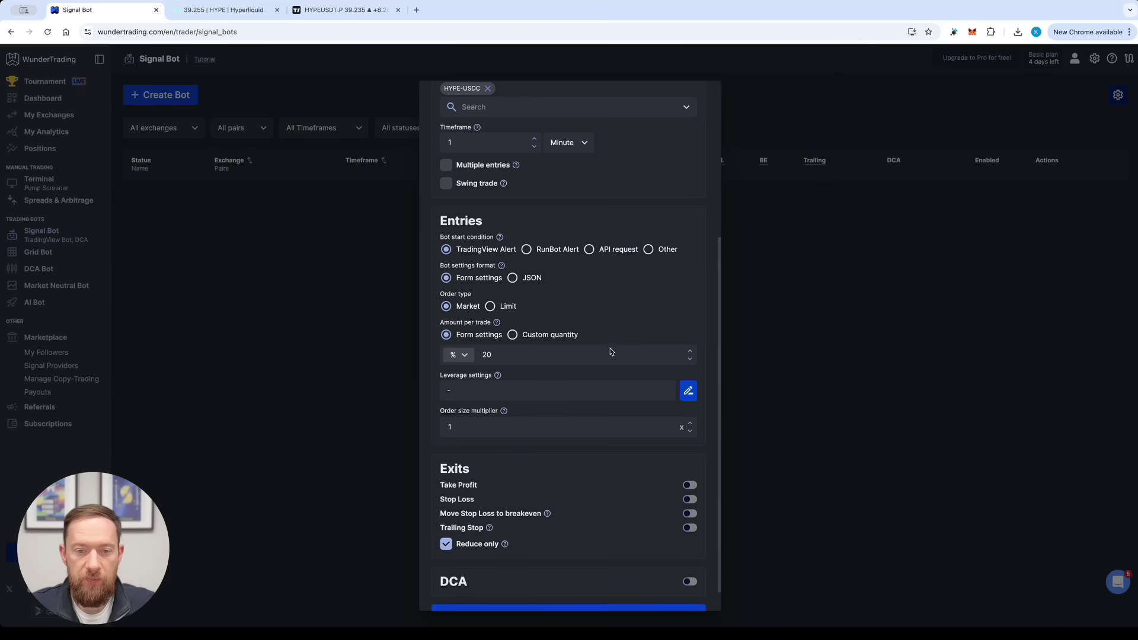
{"action": "left_click", "coordinate": [463, 354]}
{"action": "left_click", "coordinate": [464, 388]}
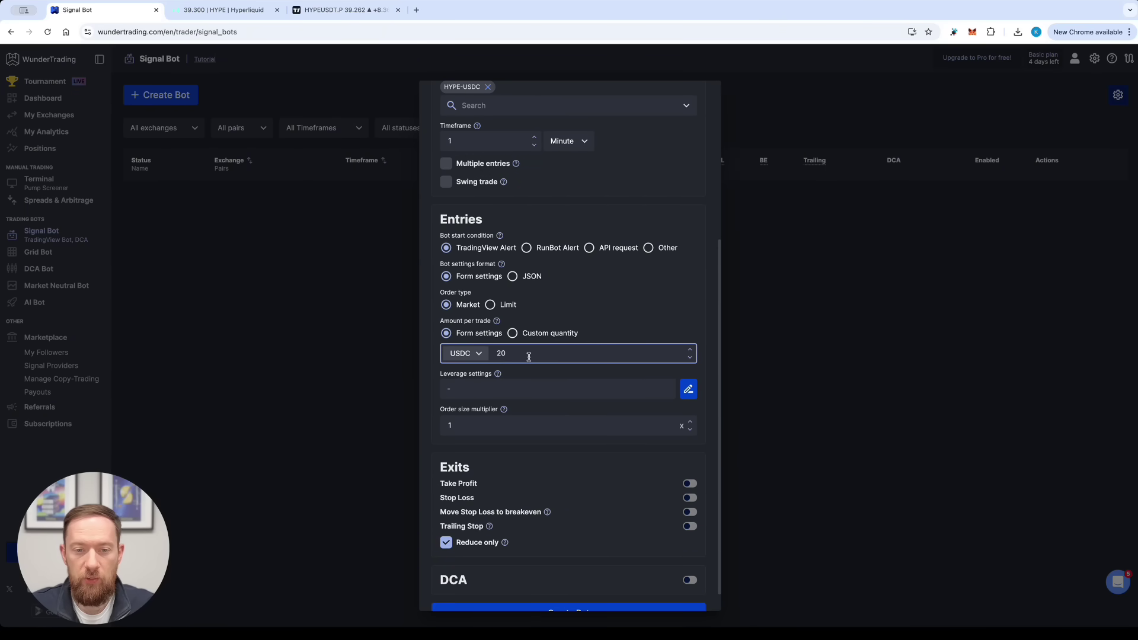
{"action": "scroll", "coordinate": [587, 362], "scroll_direction": "down", "scroll_amount": 1}
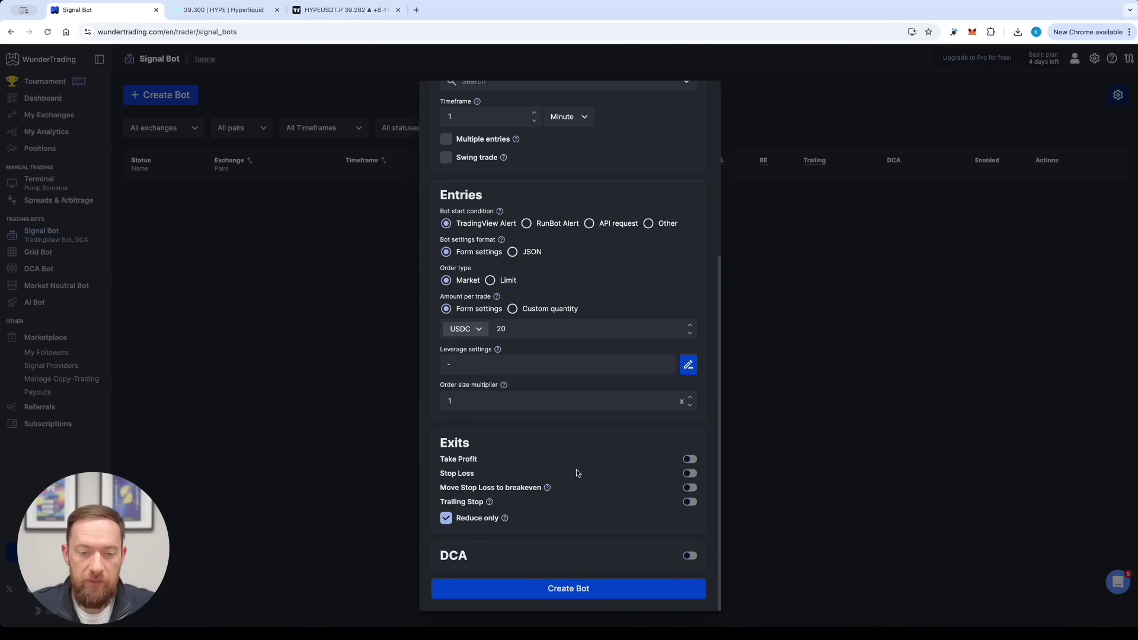
- Enable take profit with a 1% Target 1 and a 1% stop loss
{"action": "left_click", "coordinate": [687, 460]}
{"action": "scroll", "coordinate": [563, 461], "scroll_direction": "down", "scroll_amount": 1}
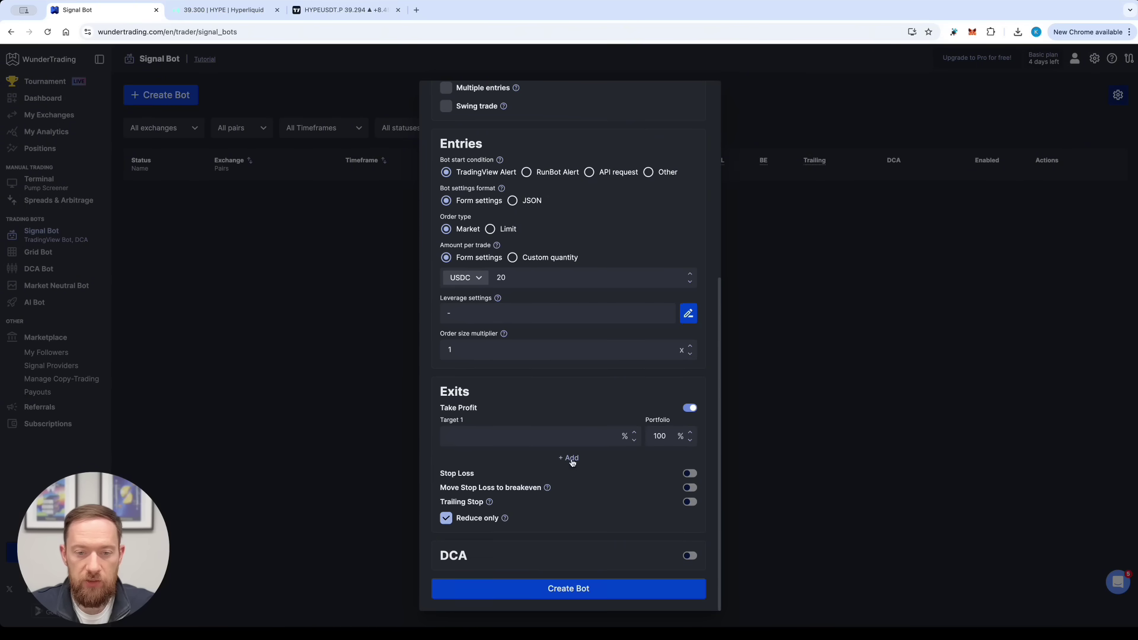
{"action": "left_click", "coordinate": [690, 474]}
{"action": "scroll", "coordinate": [630, 465], "scroll_direction": "down", "scroll_amount": 1}
{"action": "left_click", "coordinate": [533, 410]}
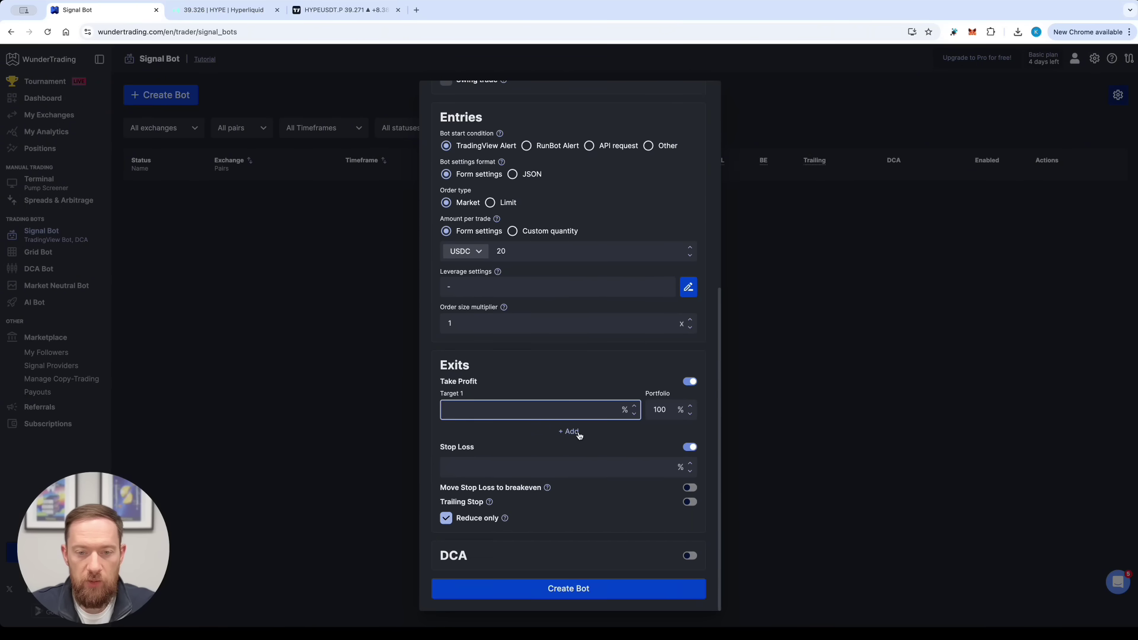
{"action": "type", "text": "1"}
{"action": "left_click", "coordinate": [513, 439]}
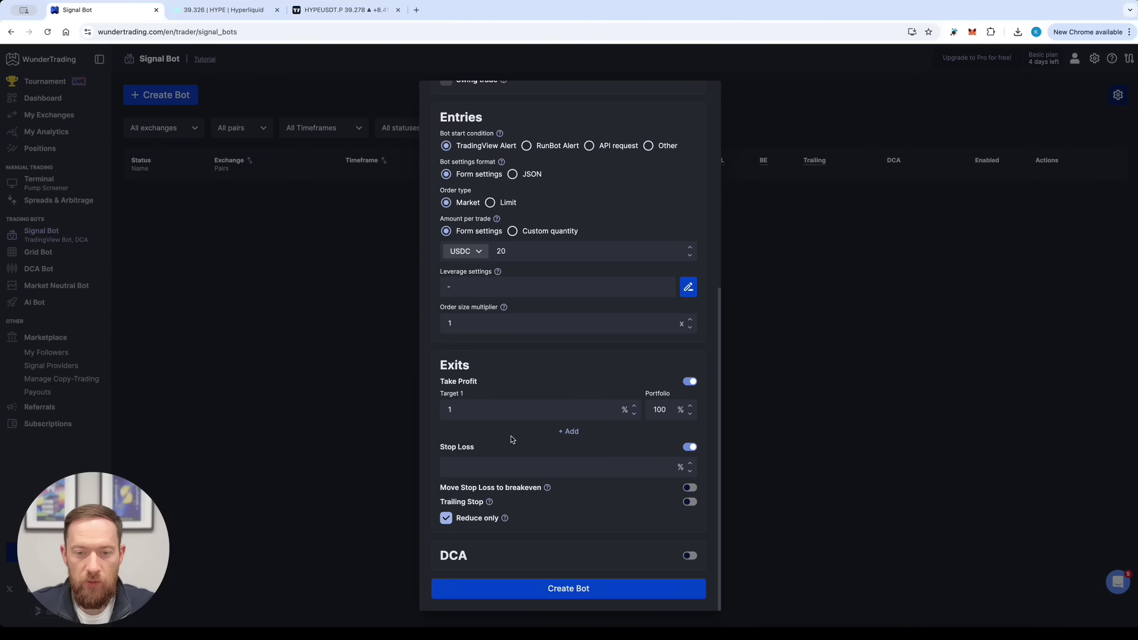
{"action": "left_click", "coordinate": [480, 463]}
{"action": "type", "text": "1"}
{"action": "left_click", "coordinate": [621, 449]}
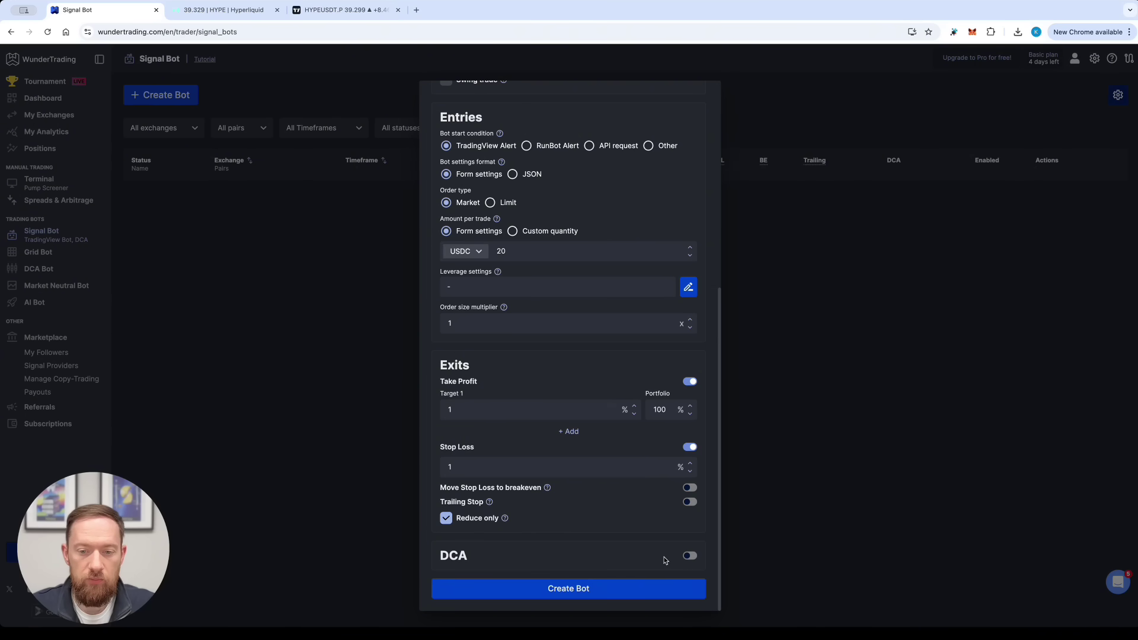
- Enable DCA with 5 max orders, price deviation 1, and both multipliers set to 1
{"action": "left_click", "coordinate": [691, 558]}
{"action": "scroll", "coordinate": [599, 490], "scroll_direction": "down", "scroll_amount": 3}
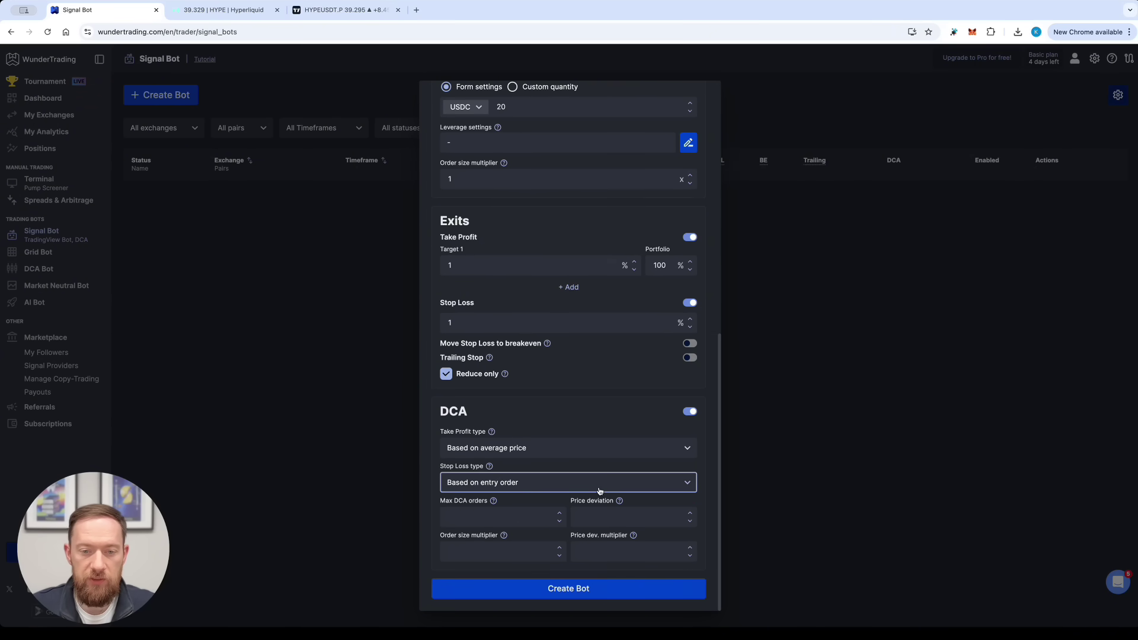
{"action": "left_click", "coordinate": [559, 520]}
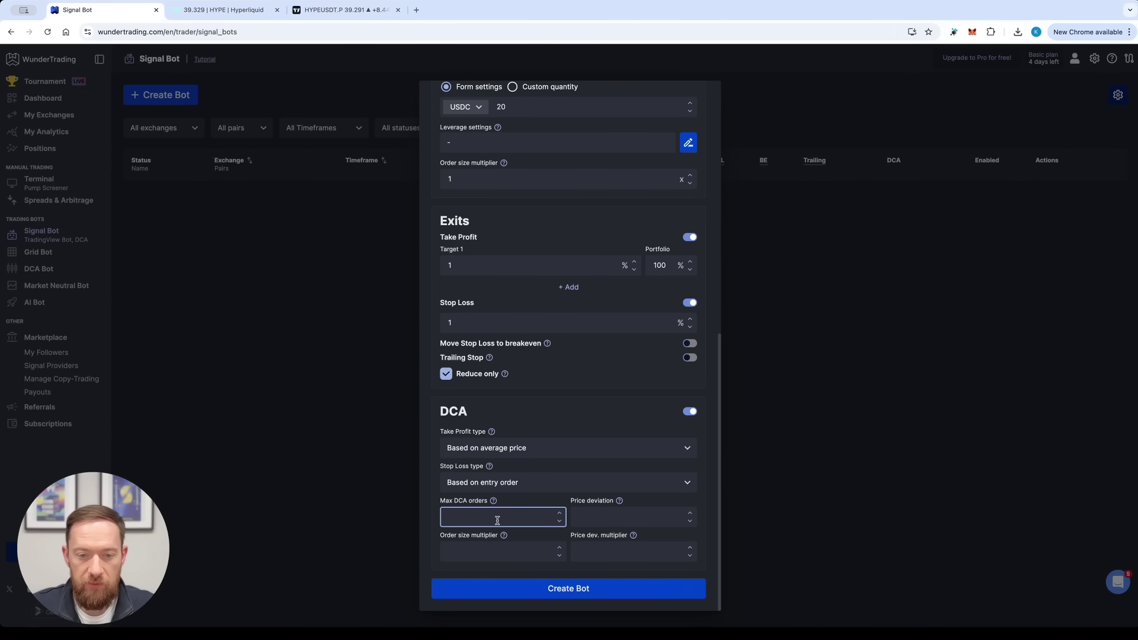
{"action": "type", "text": "5"}
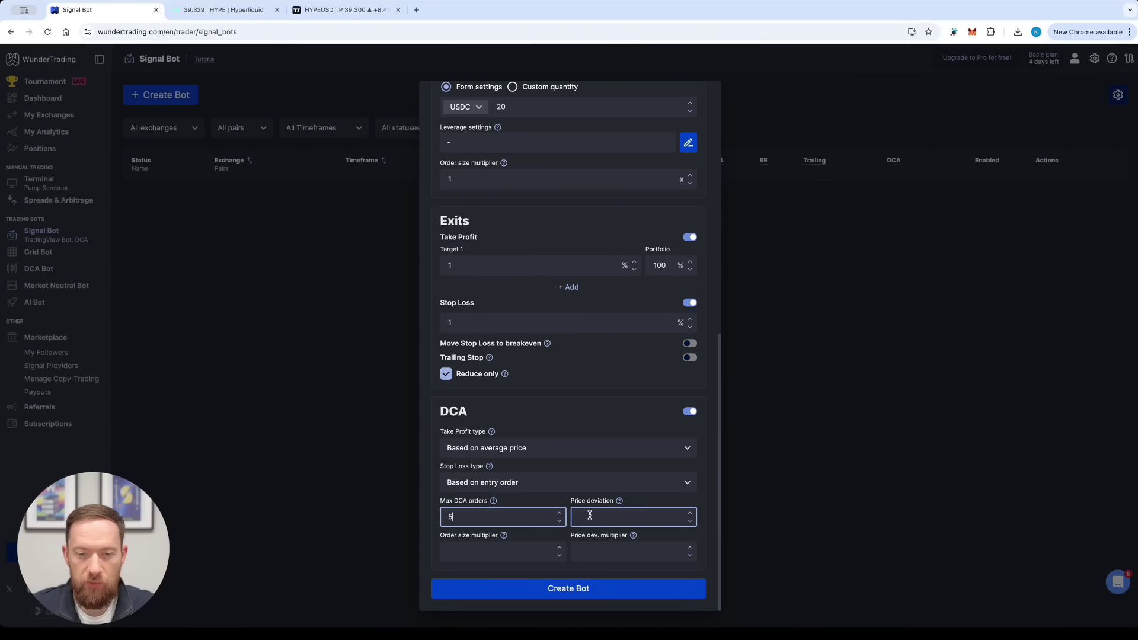
{"action": "left_click", "coordinate": [590, 519]}
{"action": "type", "text": "1"}
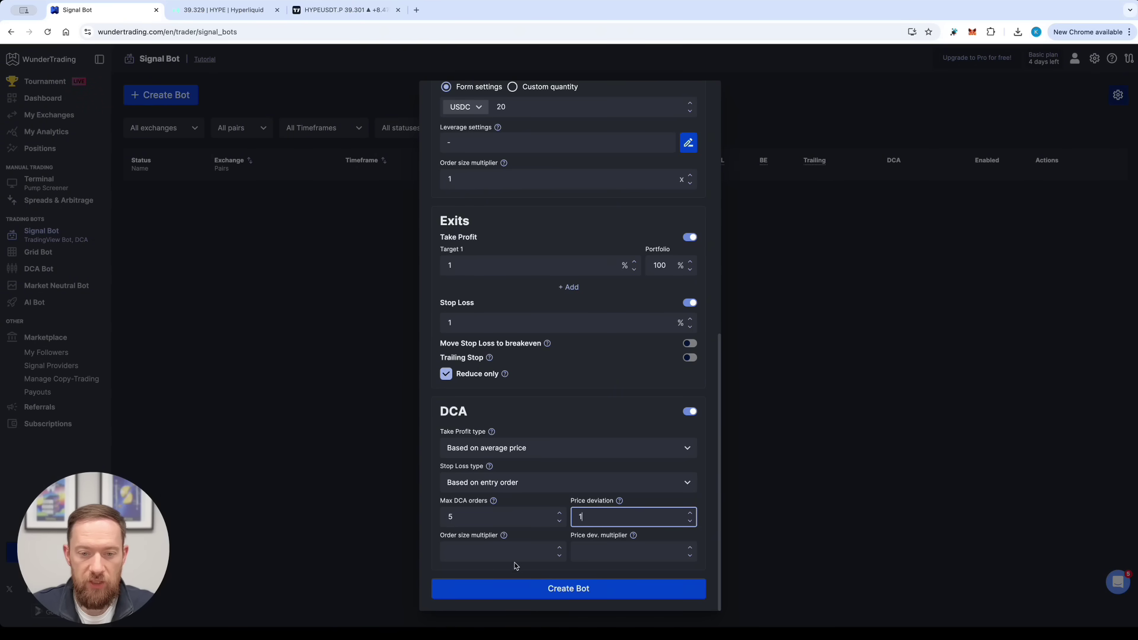
{"action": "left_click", "coordinate": [515, 551]}
{"action": "type", "text": "1"}
{"action": "key", "text": "Tab"}
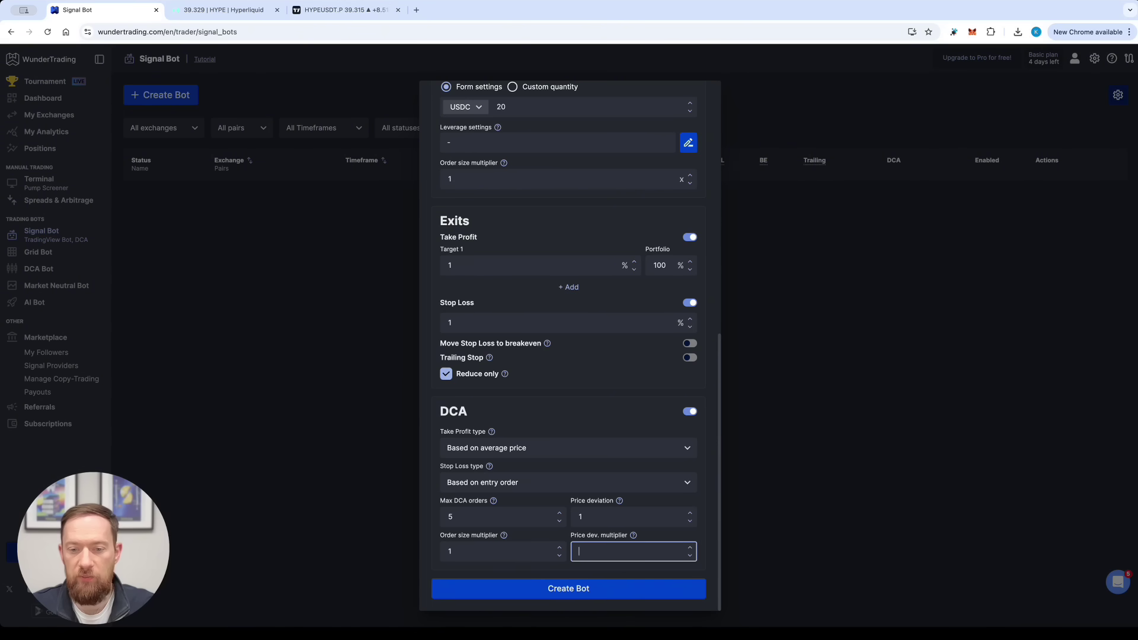
{"action": "type", "text": "1"}
{"action": "left_click", "coordinate": [615, 415]}
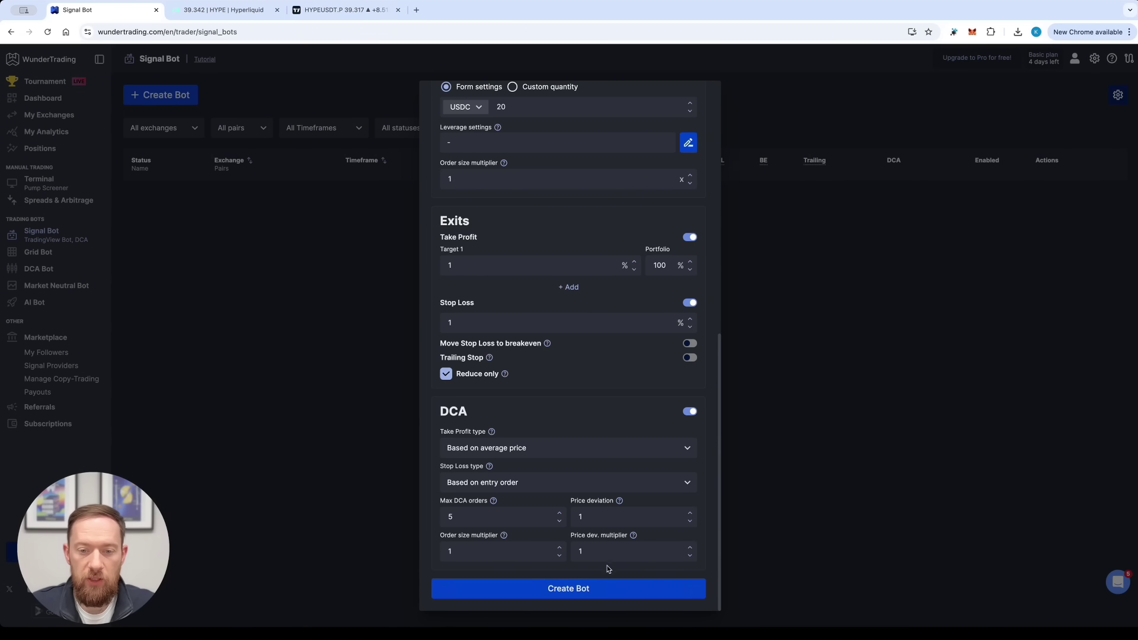
- Create the bot, then return to the TradingView Wunder DCA Bot strategy settings
{"action": "left_click", "coordinate": [567, 589]}
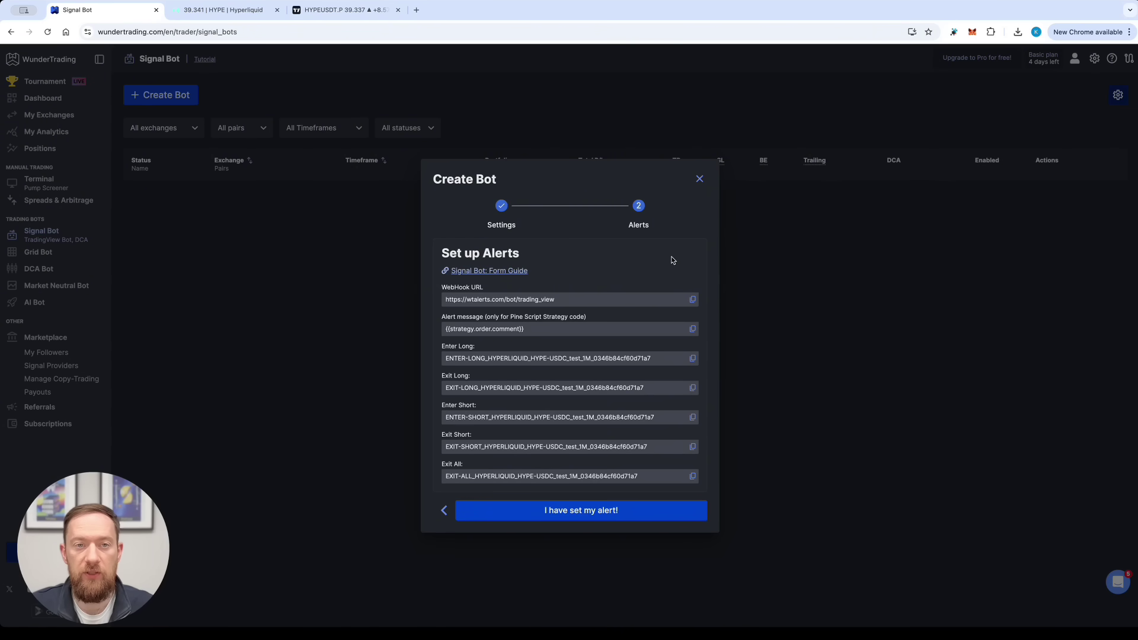
{"action": "left_click", "coordinate": [343, 10]}
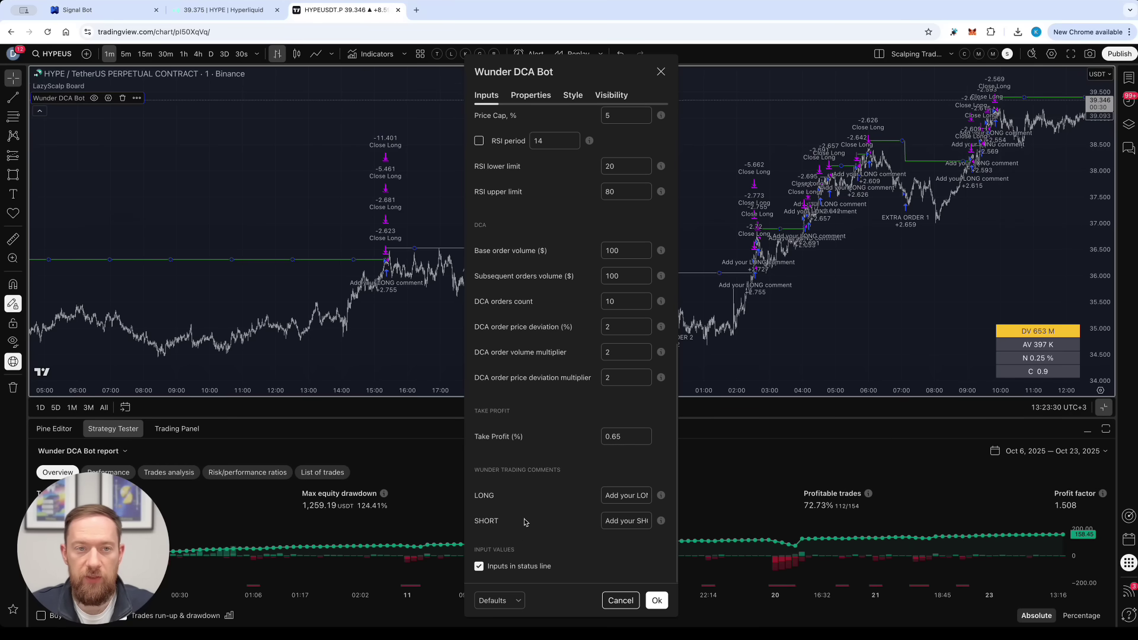
- Paste Wunder Trading's Enter Long message into the strategy's LONG comment input
{"action": "left_click", "coordinate": [114, 11]}
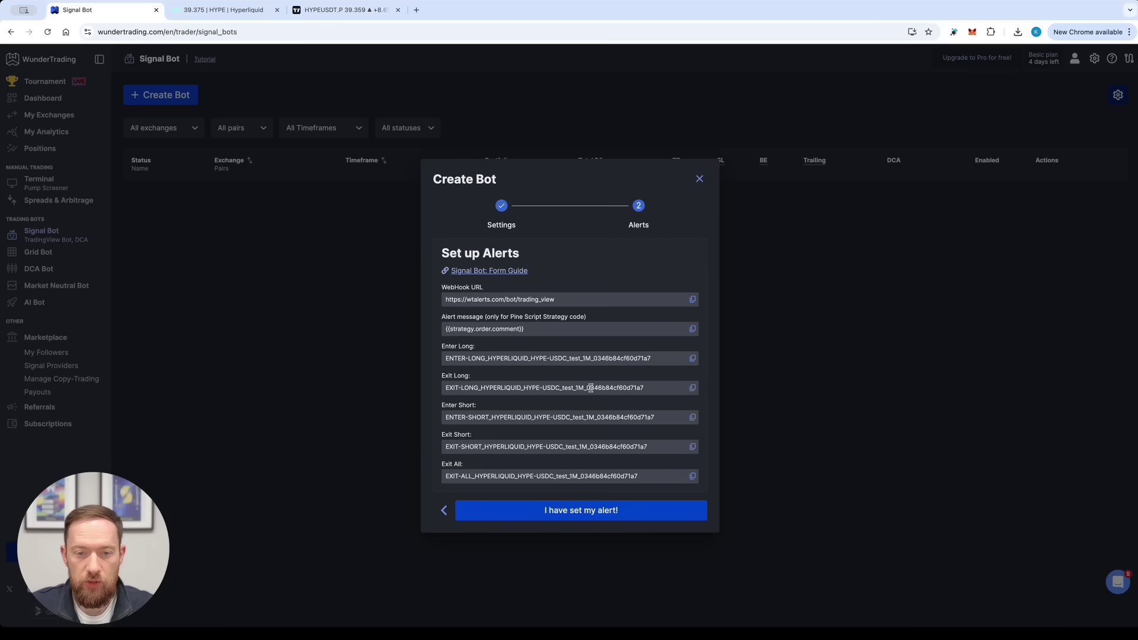
{"action": "left_click", "coordinate": [693, 358]}
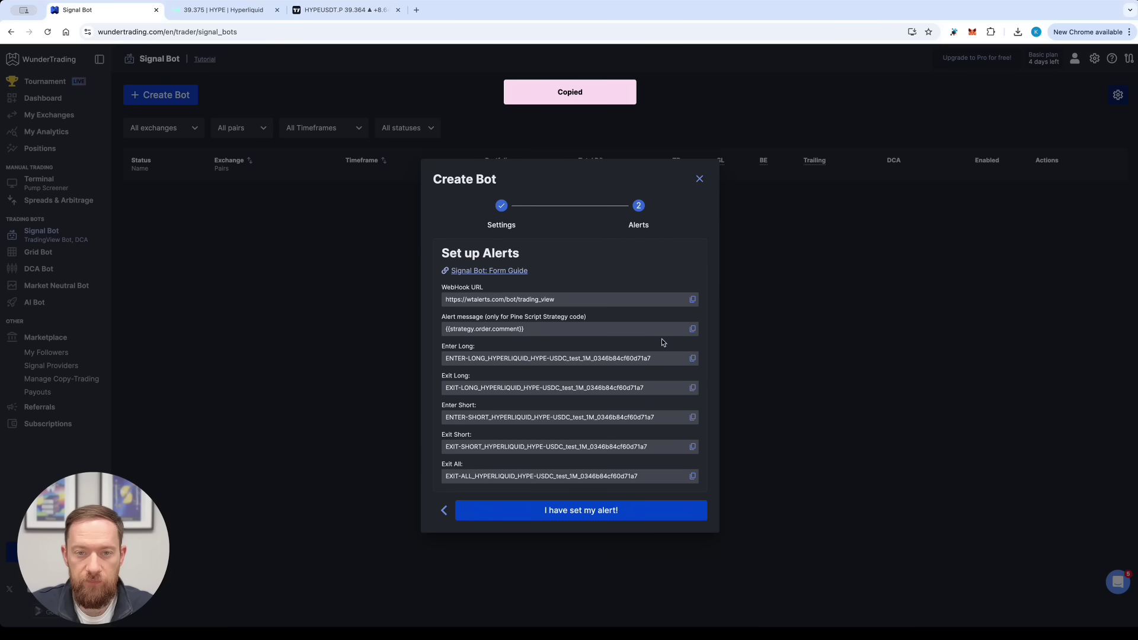
{"action": "left_click", "coordinate": [346, 10]}
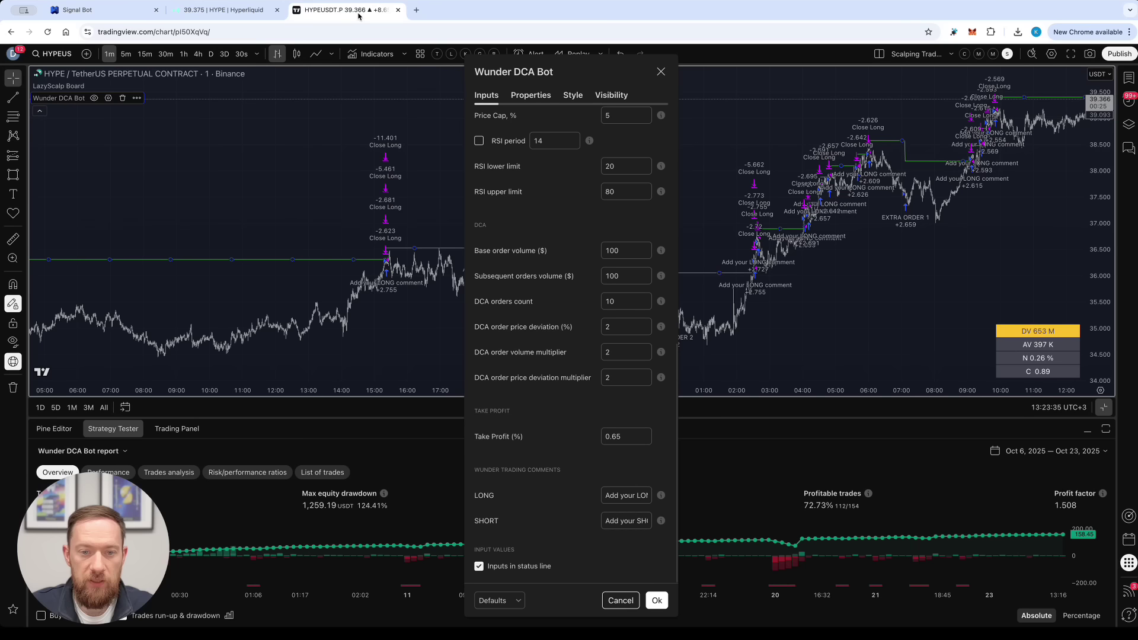
{"action": "left_click", "coordinate": [616, 498]}
{"action": "key", "text": "ctrl+a"}
{"action": "key", "text": "ctrl+v"}
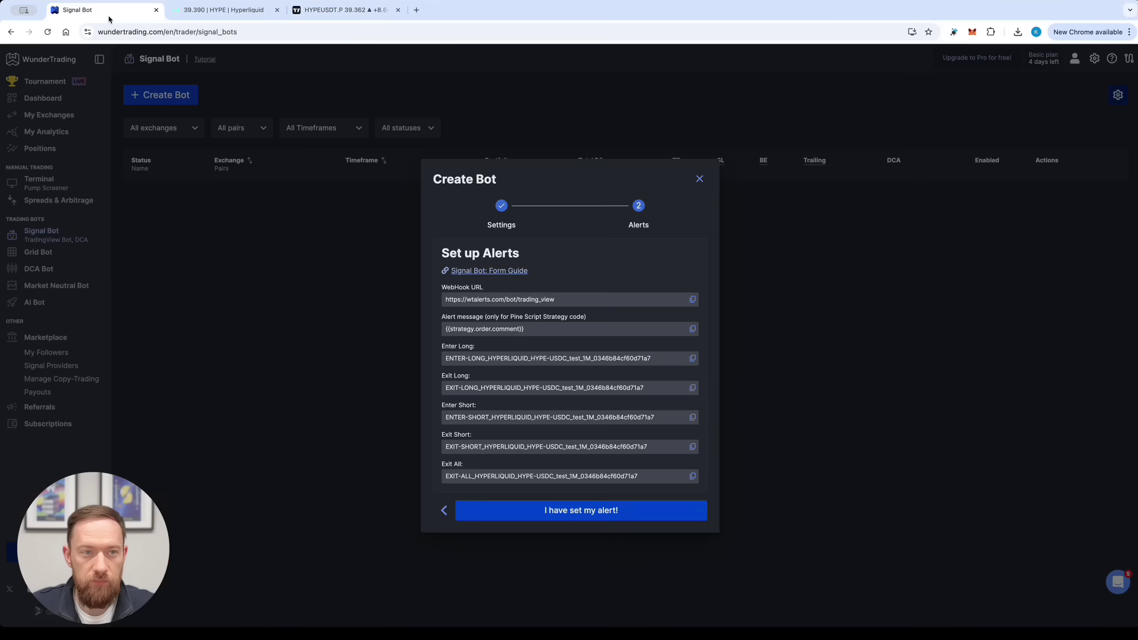
- Paste the Enter Short message into the SHORT comment input and apply the strategy inputs
{"action": "left_click", "coordinate": [110, 13]}
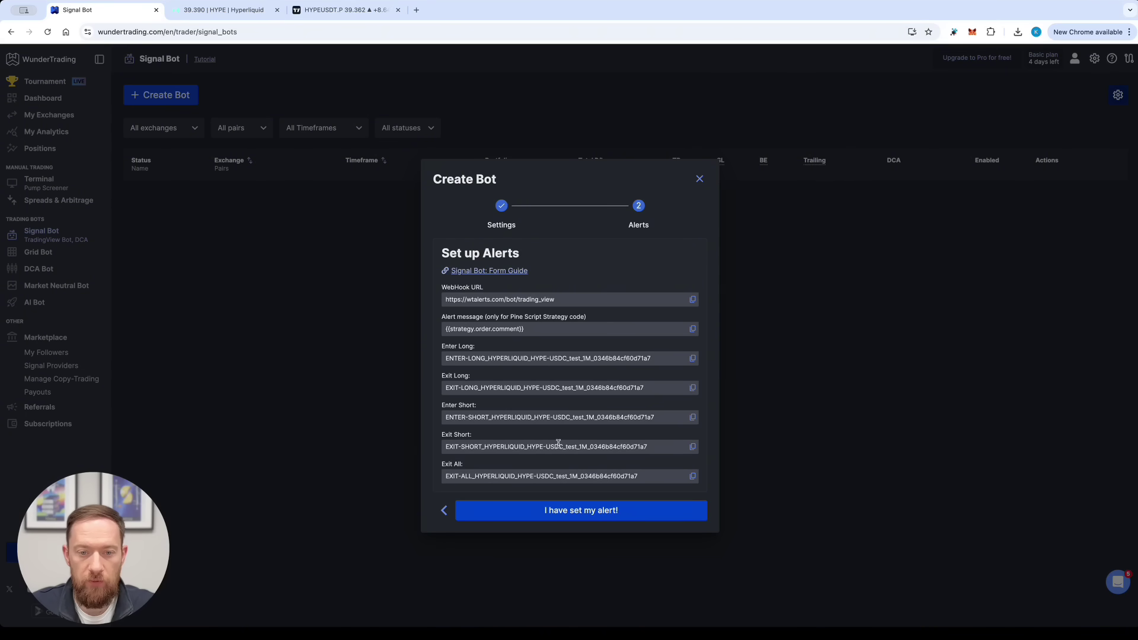
{"action": "left_click", "coordinate": [693, 417]}
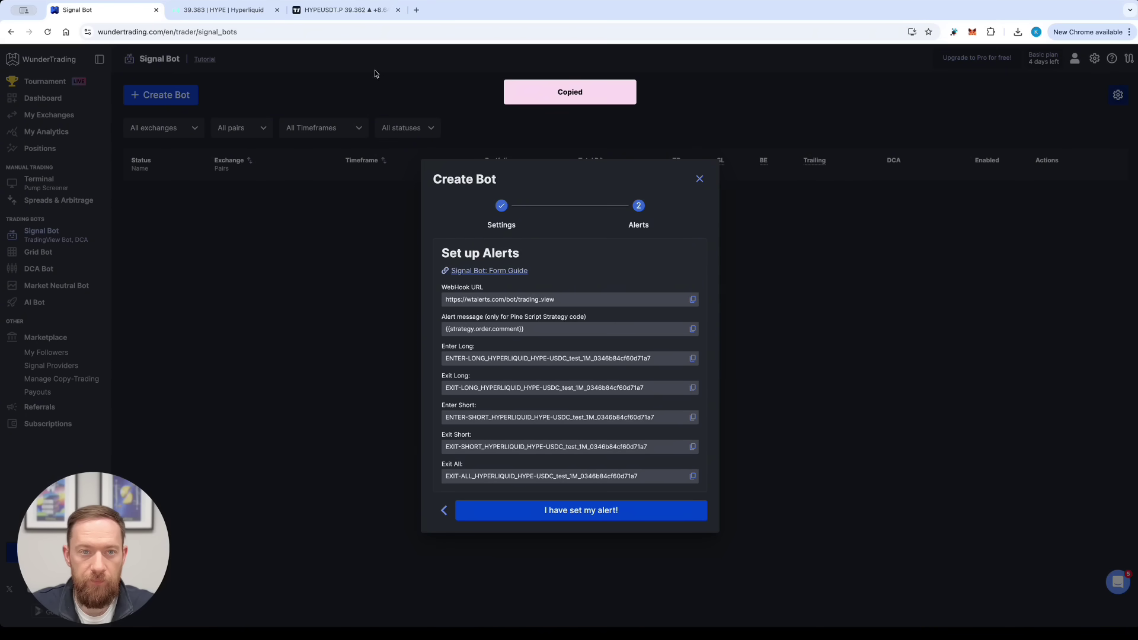
{"action": "left_click", "coordinate": [350, 10]}
{"action": "left_click", "coordinate": [628, 516]}
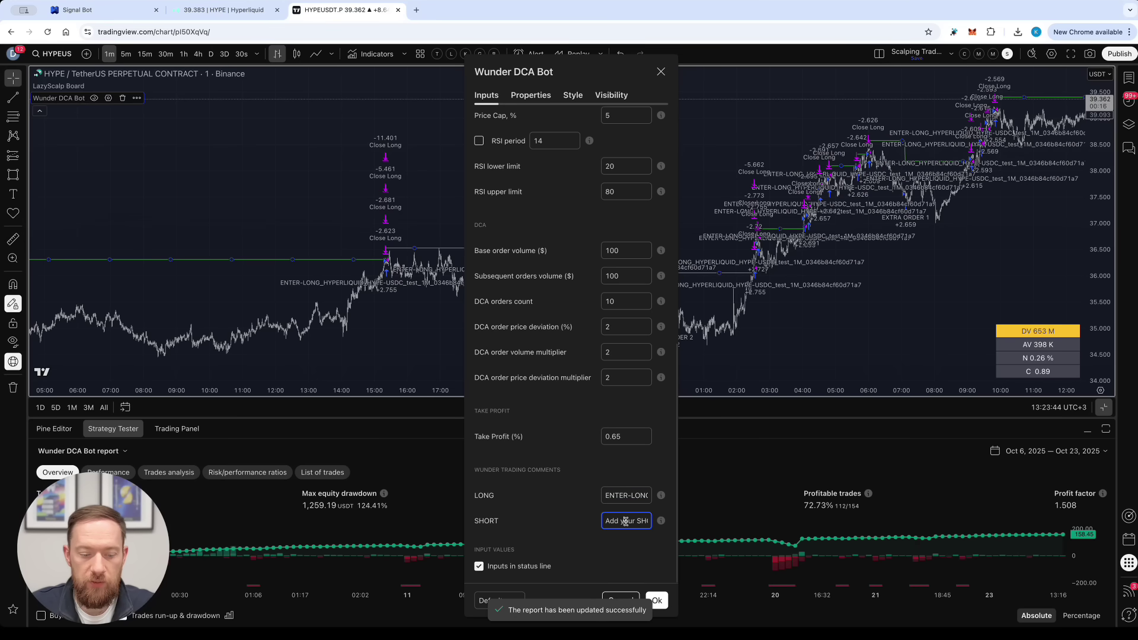
{"action": "key", "text": "ctrl+a"}
{"action": "key", "text": "ctrl+v"}
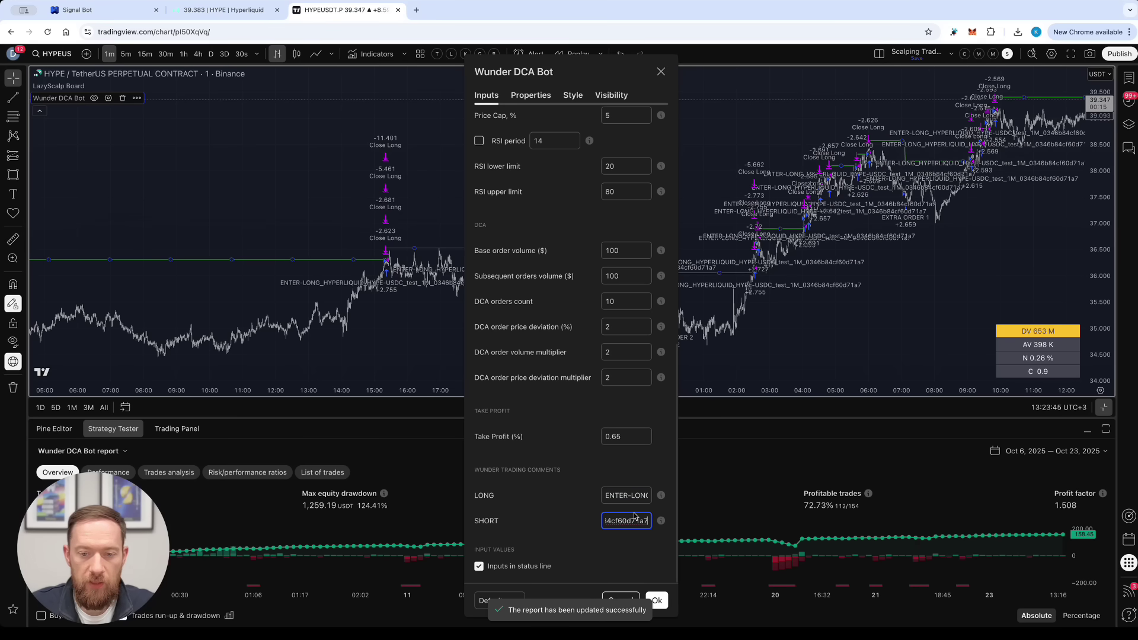
{"action": "left_click", "coordinate": [659, 602]}
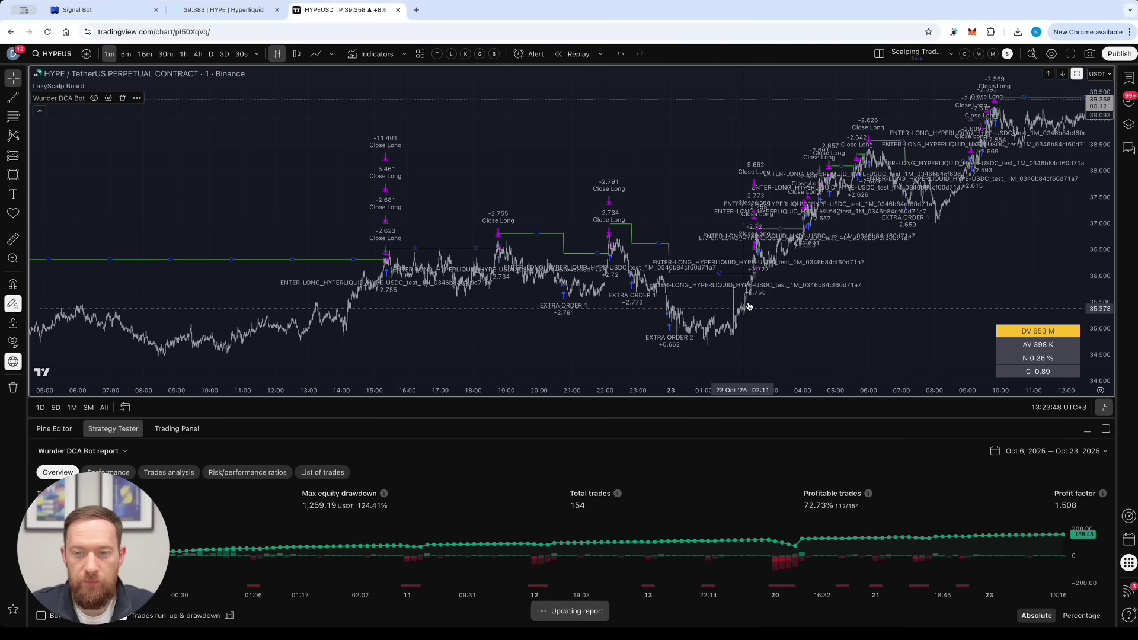
{"action": "scroll", "coordinate": [777, 298], "scroll_direction": "up", "scroll_amount": 10}
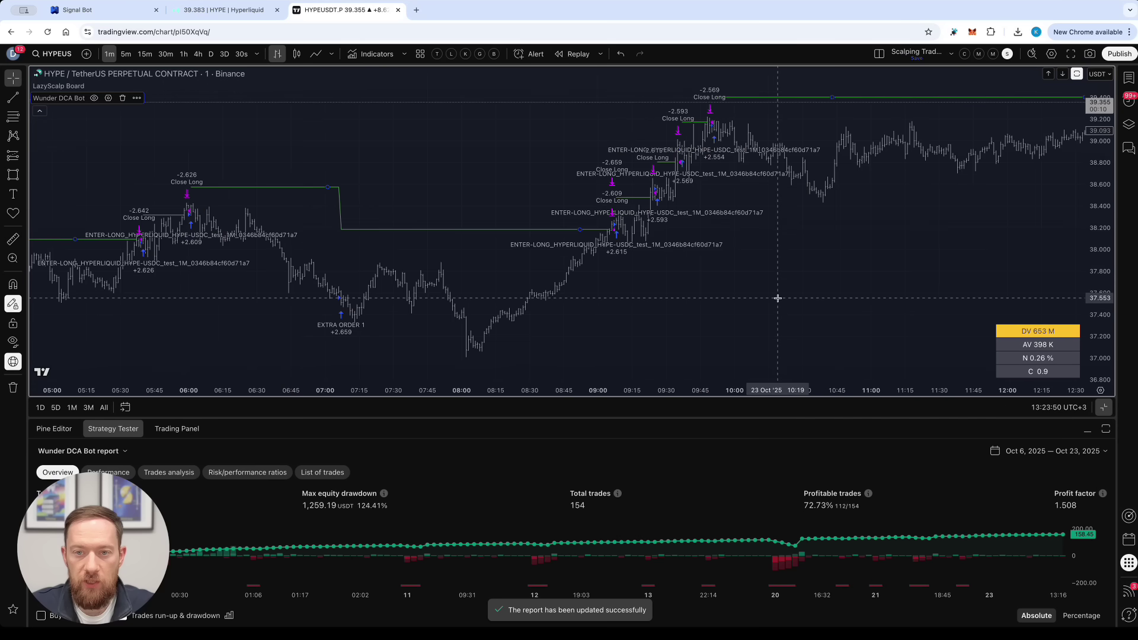
{"action": "scroll", "coordinate": [676, 301], "scroll_direction": "up", "scroll_amount": 4}
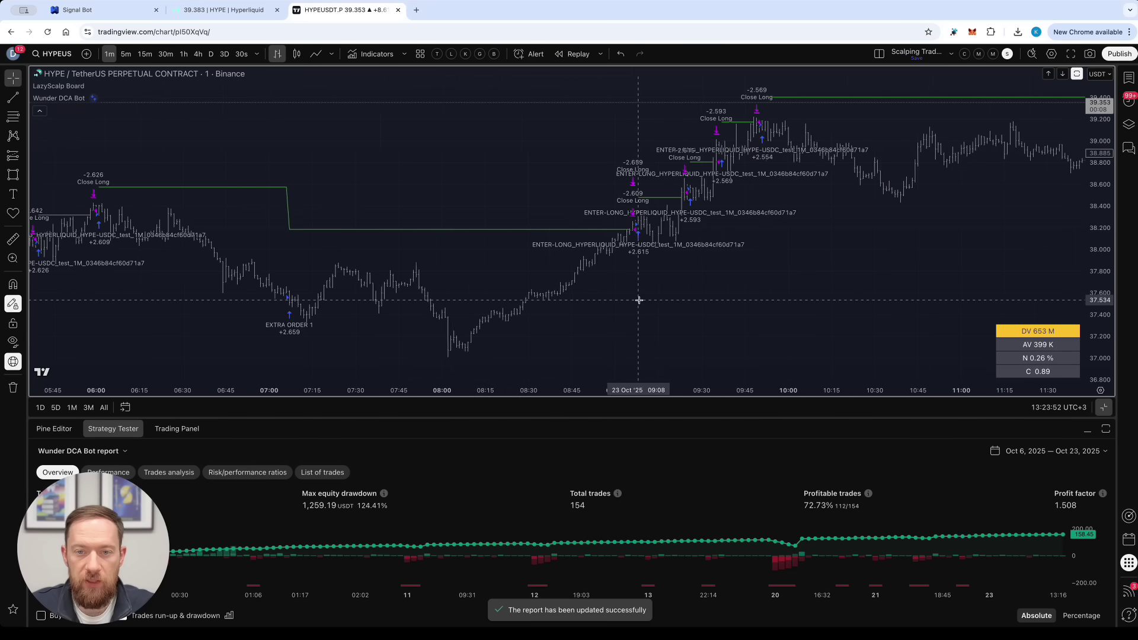
{"action": "scroll", "coordinate": [670, 293], "scroll_direction": "up", "scroll_amount": 3}
{"action": "left_click_drag", "start_coordinate": [1102, 131], "coordinate": [1106, 155]}
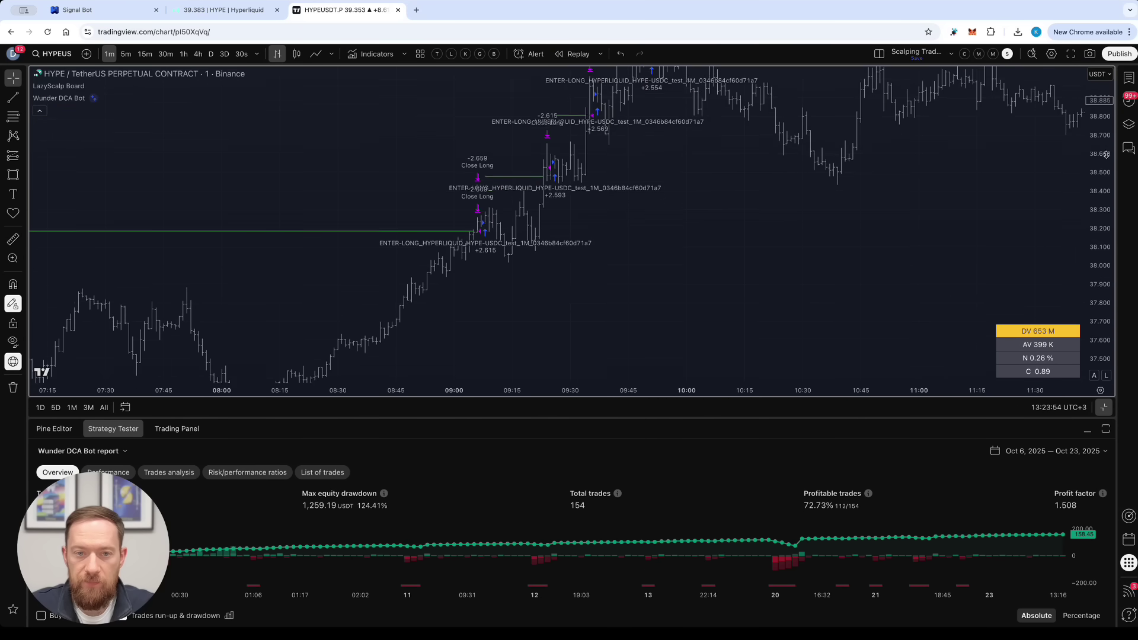
{"action": "scroll", "coordinate": [672, 224], "scroll_direction": "up", "scroll_amount": 5}
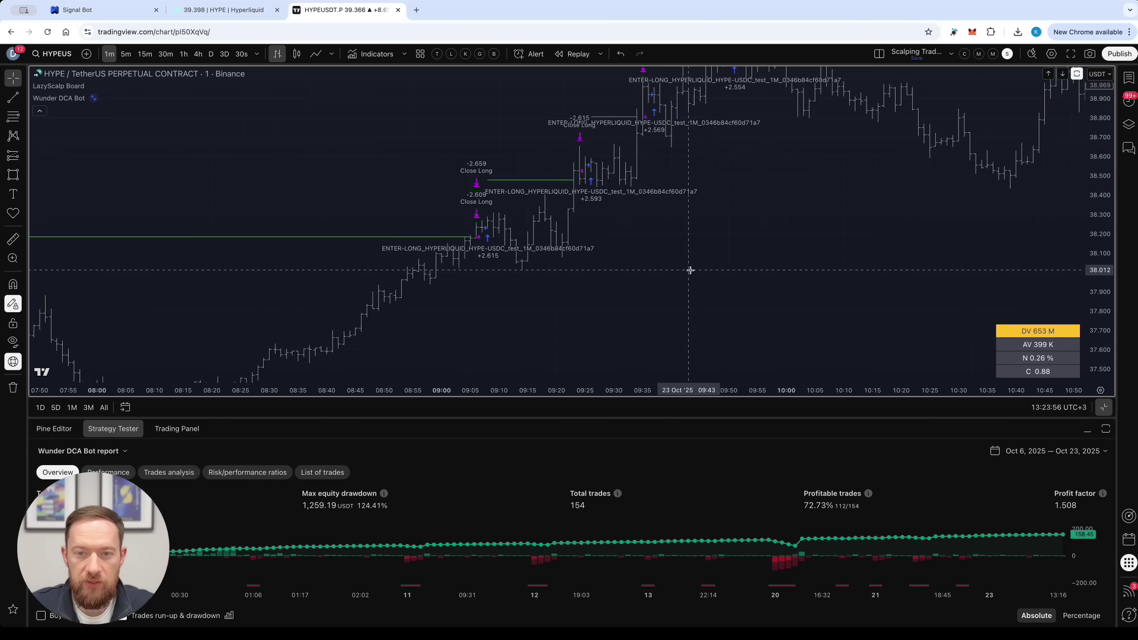
{"action": "scroll", "coordinate": [681, 267], "scroll_direction": "up", "scroll_amount": 2}
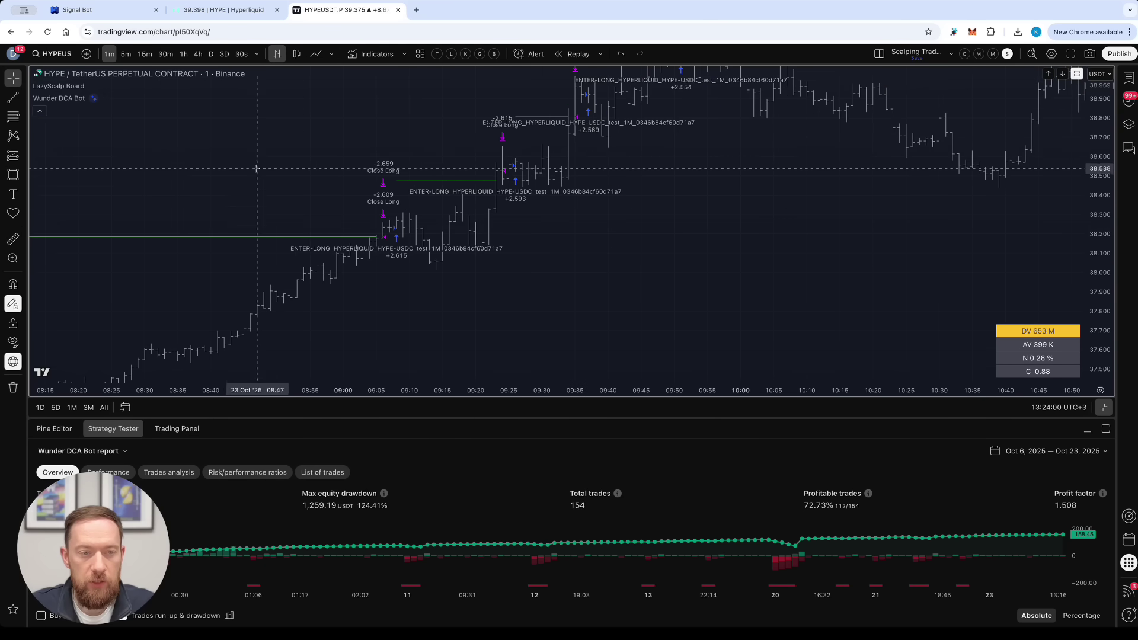
- Start a new alert on the Wunder DCA Bot strategy and open its Message settings
{"action": "mouse_move", "coordinate": [48, 101]}
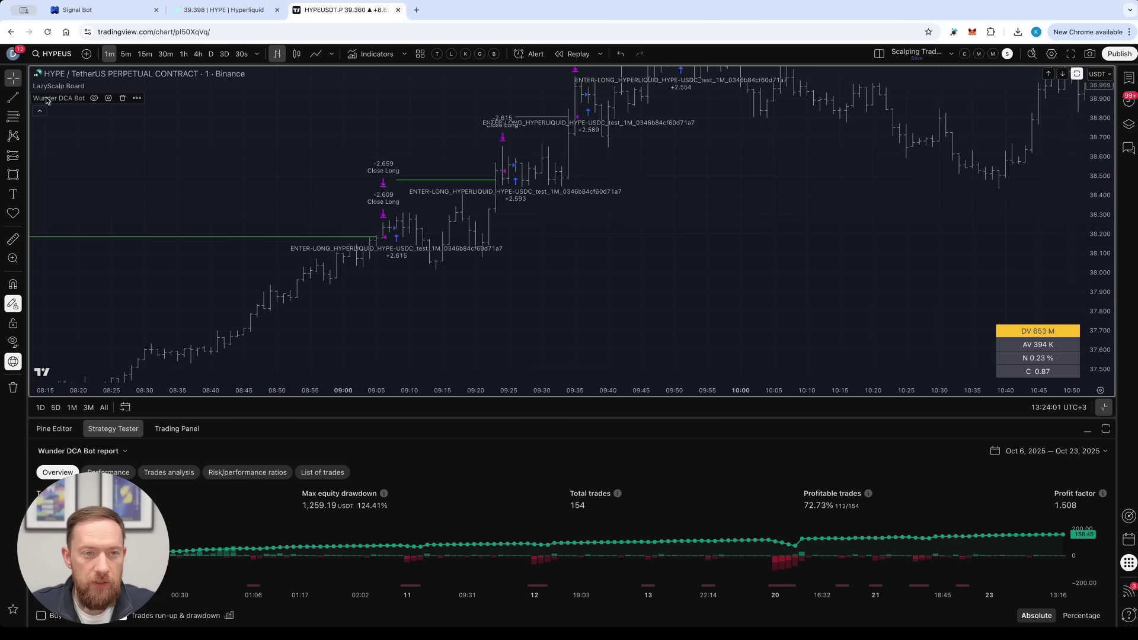
{"action": "left_click", "coordinate": [137, 98]}
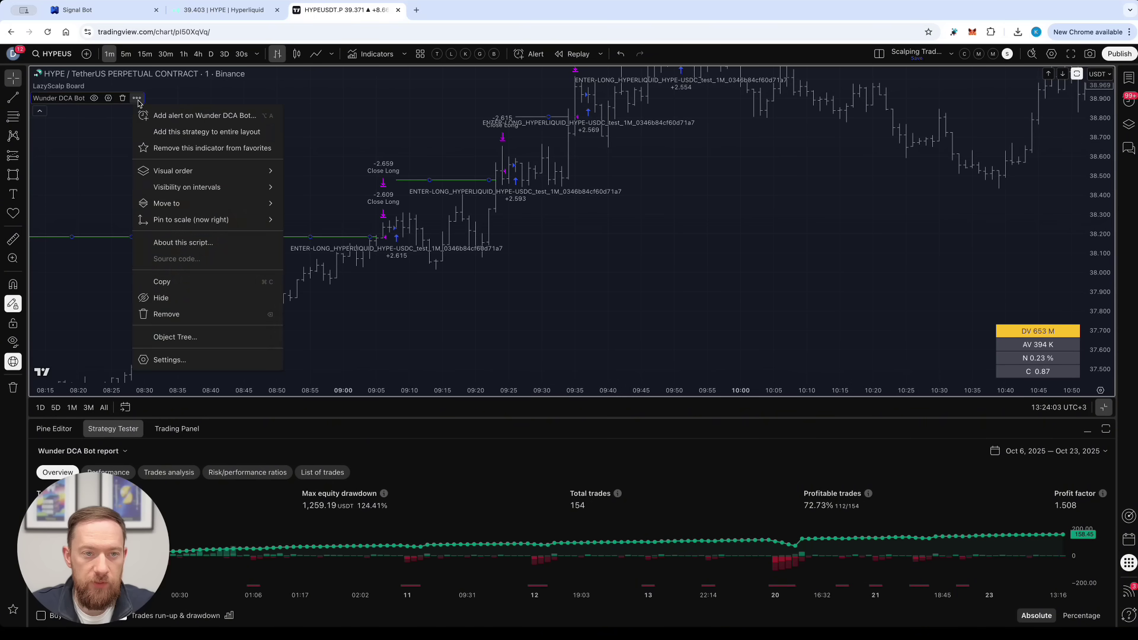
{"action": "left_click", "coordinate": [185, 116]}
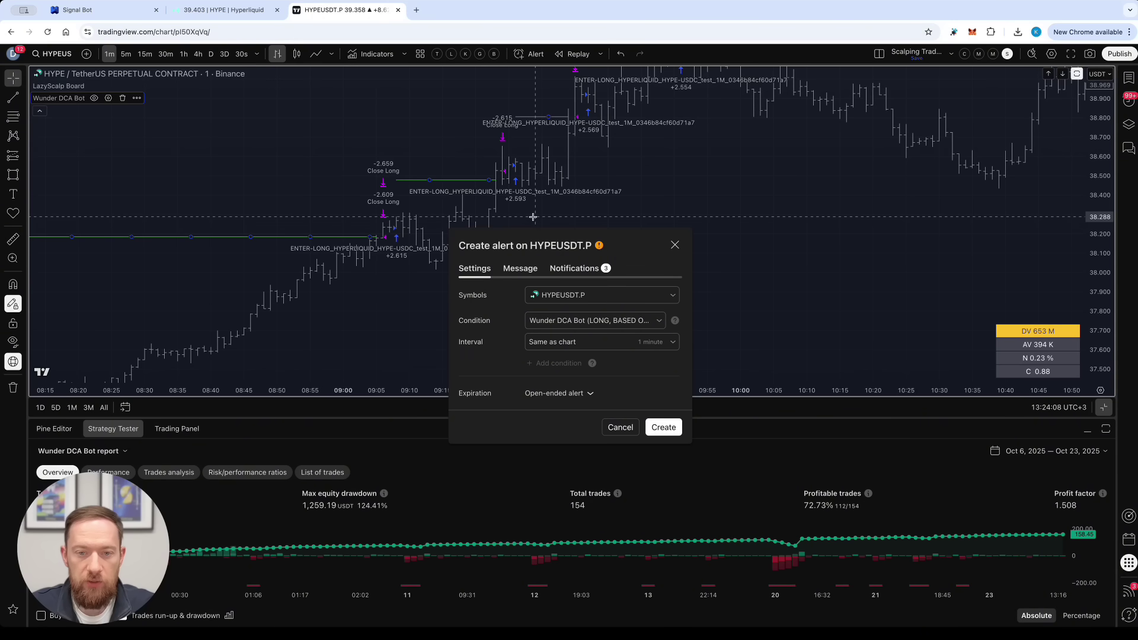
{"action": "left_click", "coordinate": [519, 268]}
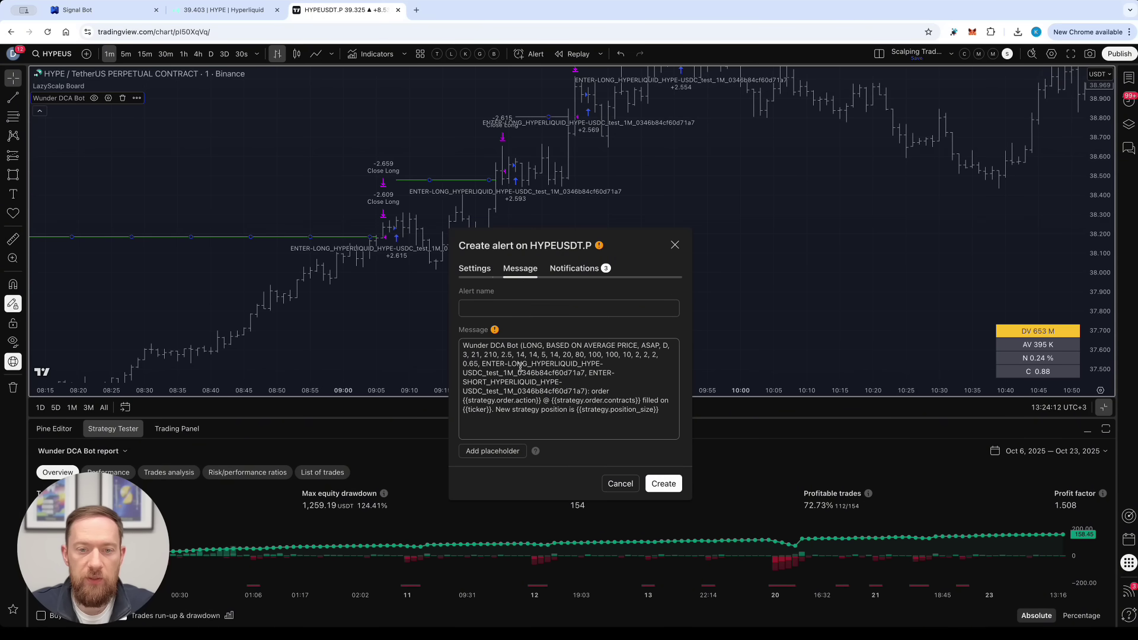
- Replace the alert message with Wunder Trading's {{strategy.order.comment}} text
{"action": "left_click", "coordinate": [106, 14]}
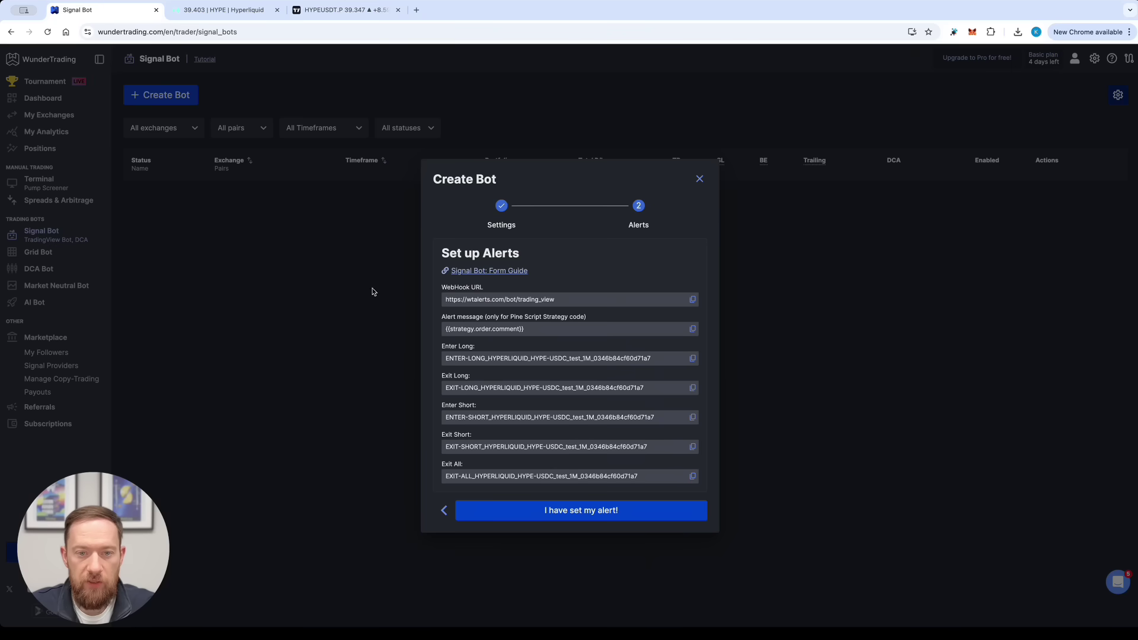
{"action": "left_click", "coordinate": [694, 333]}
{"action": "left_click", "coordinate": [344, 10]}
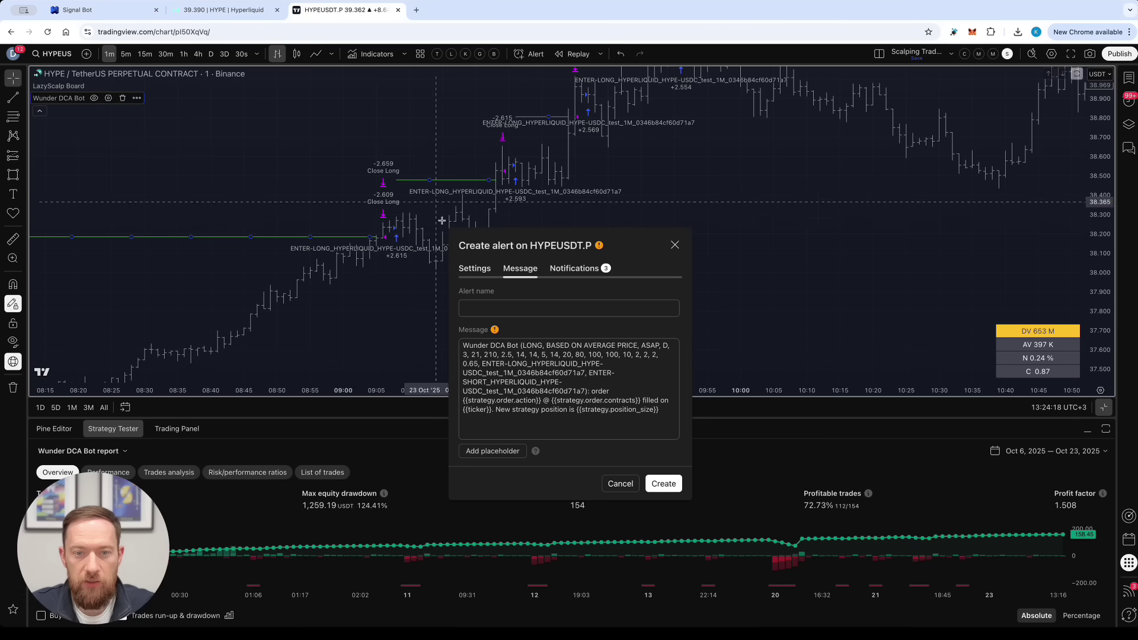
{"action": "left_click", "coordinate": [544, 379]}
{"action": "key", "text": "ctrl+a"}
{"action": "key", "text": "ctrl+v"}
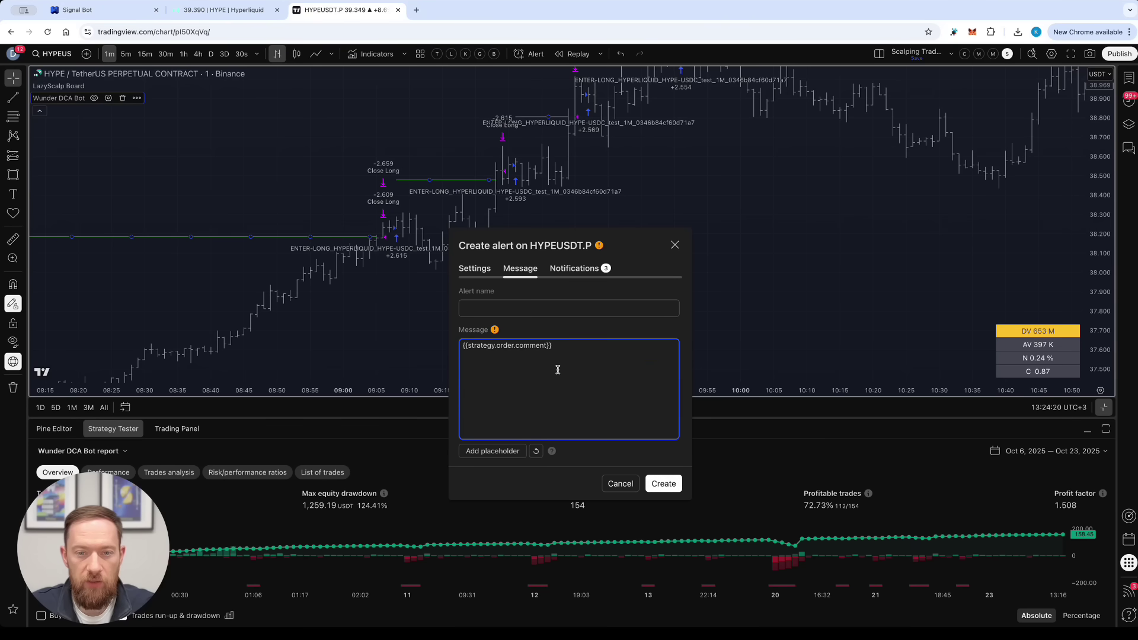
{"action": "left_click", "coordinate": [573, 334]}
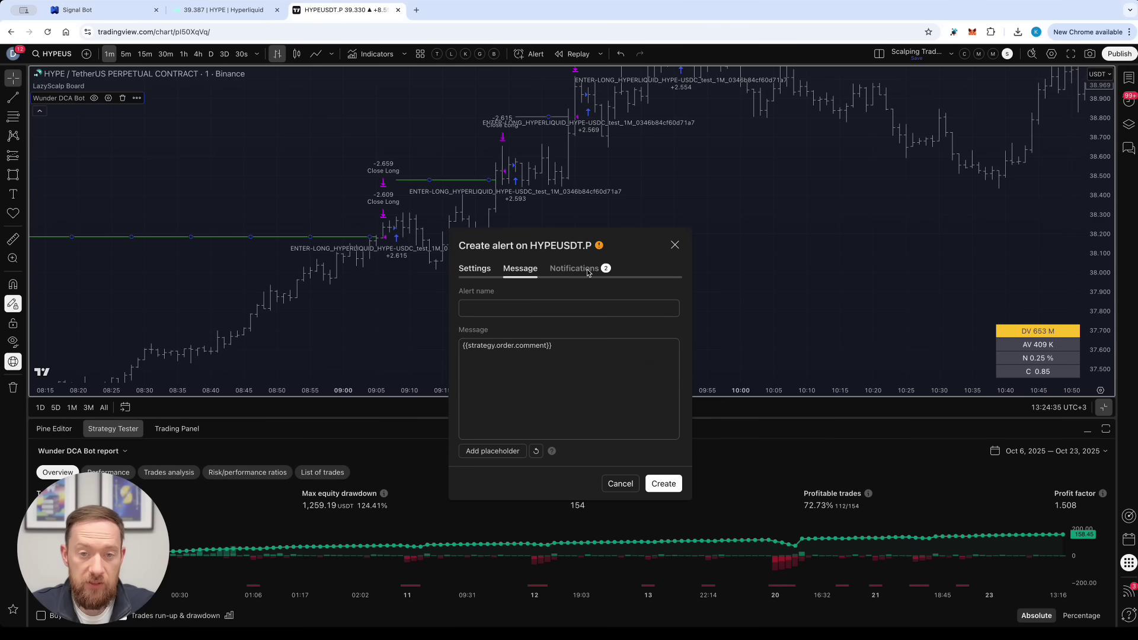
{"action": "left_click", "coordinate": [587, 272]}
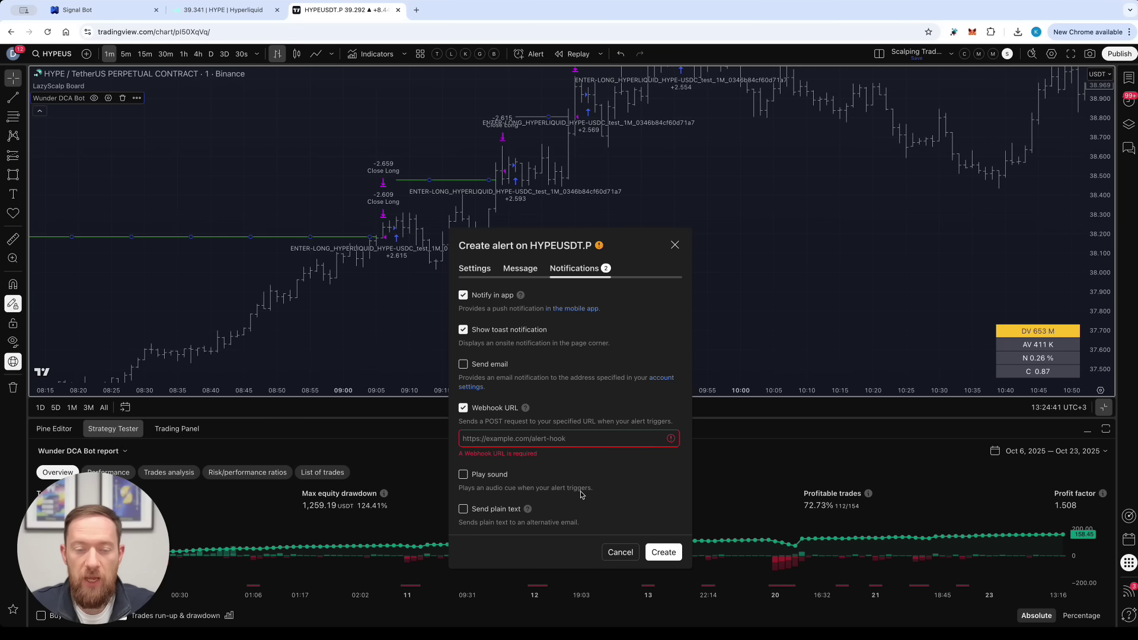
{"action": "left_click", "coordinate": [105, 11]}
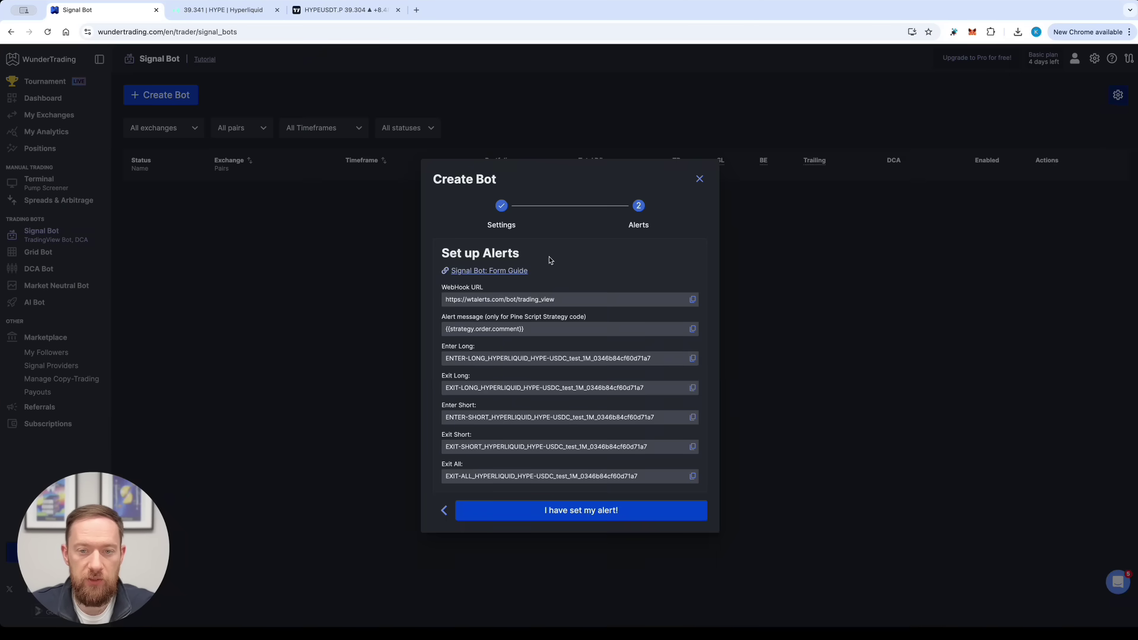
{"action": "left_click", "coordinate": [693, 300]}
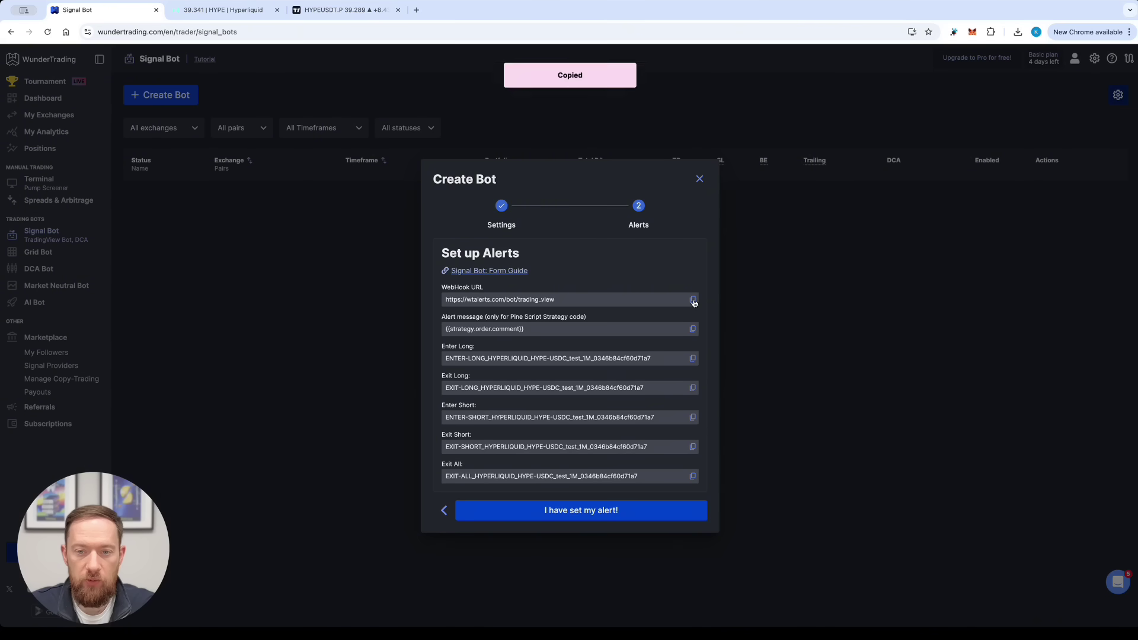
{"action": "left_click", "coordinate": [344, 10]}
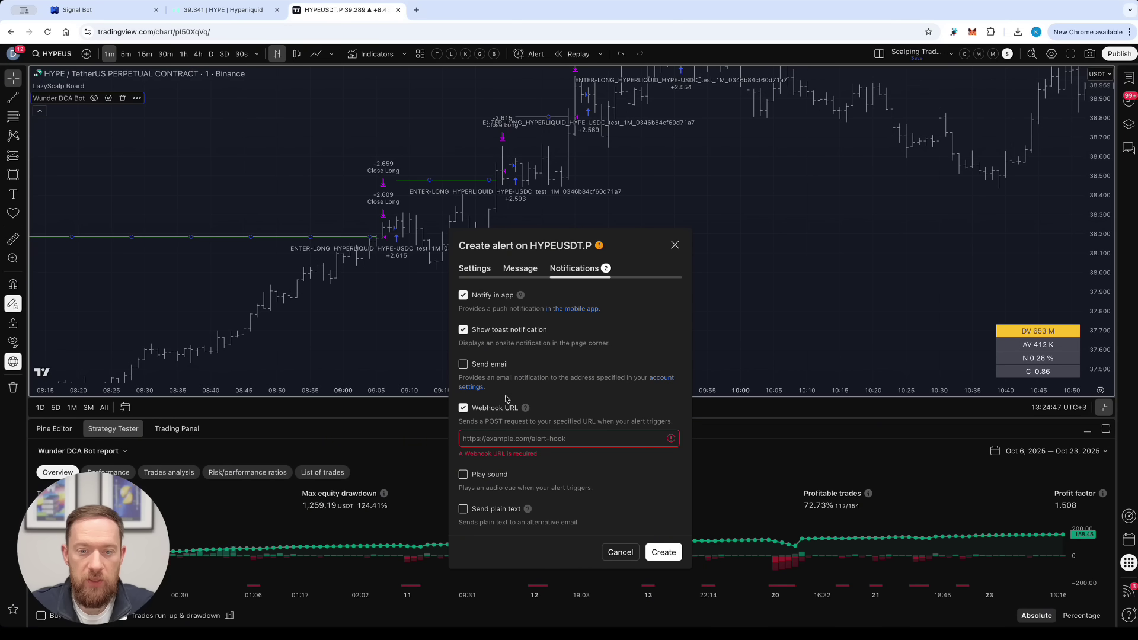
{"action": "left_click", "coordinate": [505, 438]}
{"action": "key", "text": "super+v"}
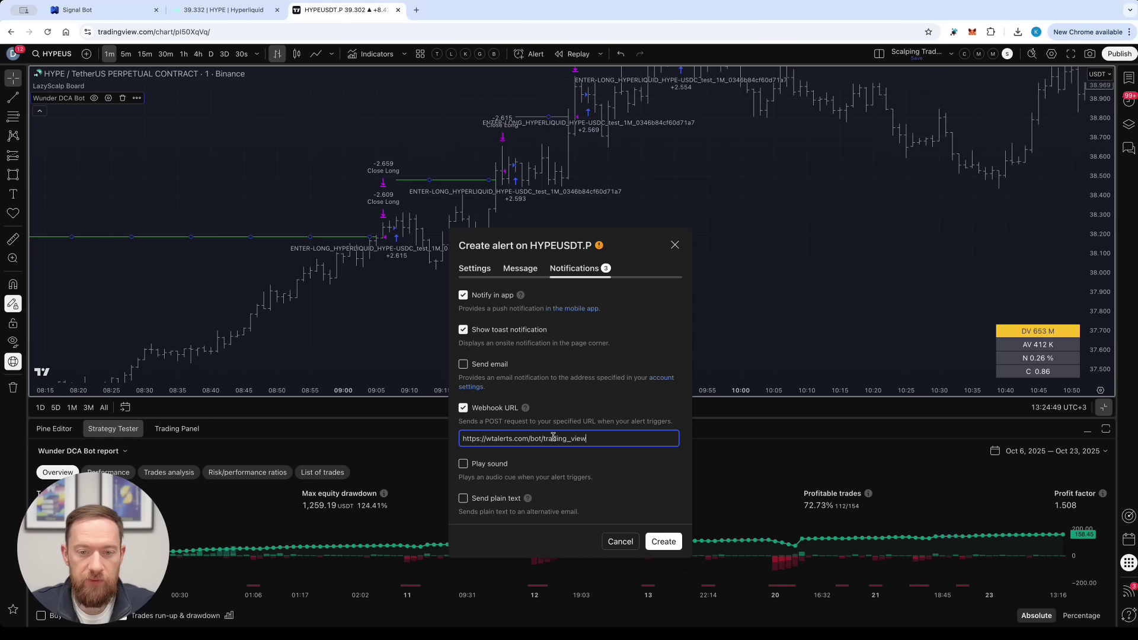
{"action": "left_click", "coordinate": [619, 408]}
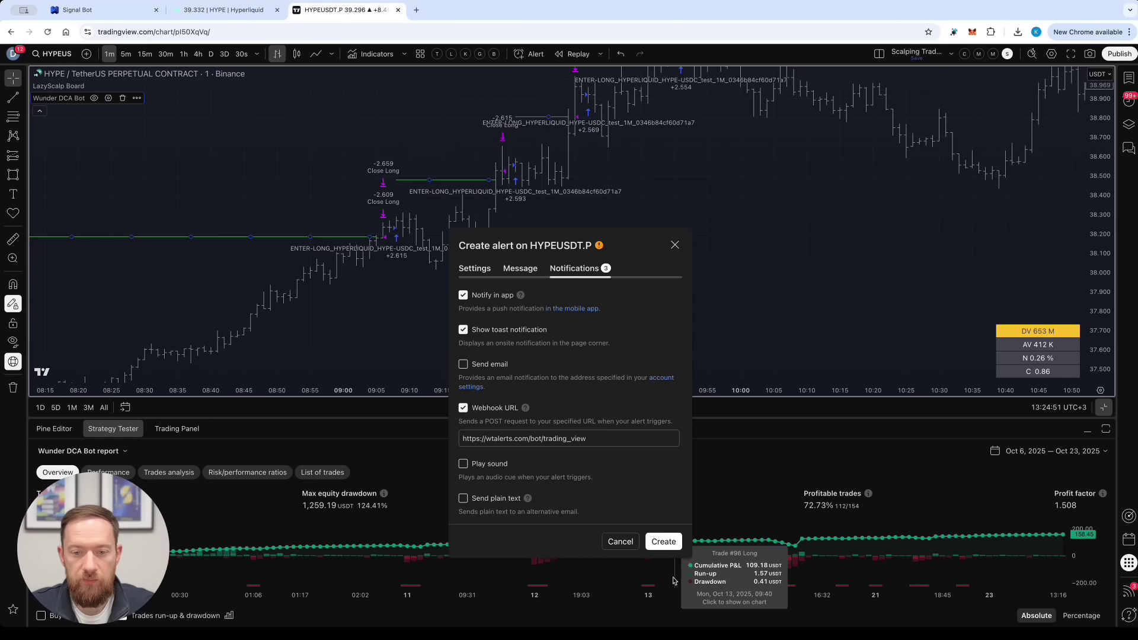
- Create the HYPEUSDT.P strategy alert and pan the chart to the newest bars
{"action": "left_click", "coordinate": [663, 541]}
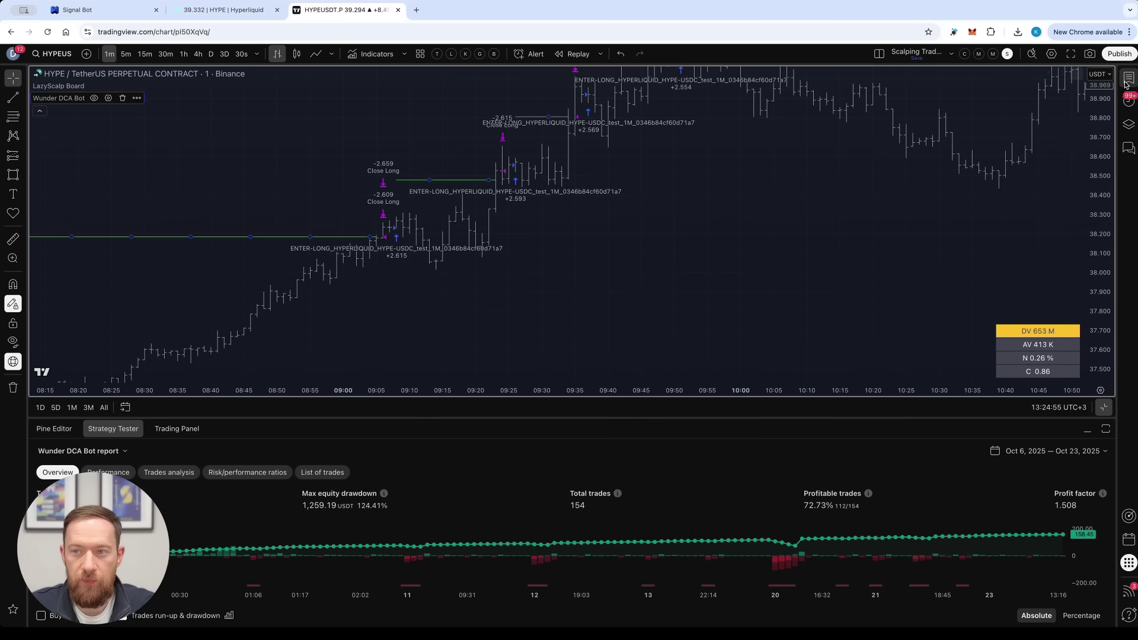
{"action": "left_click", "coordinate": [814, 156]}
{"action": "left_click_drag", "start_coordinate": [815, 156], "coordinate": [208, 241]}
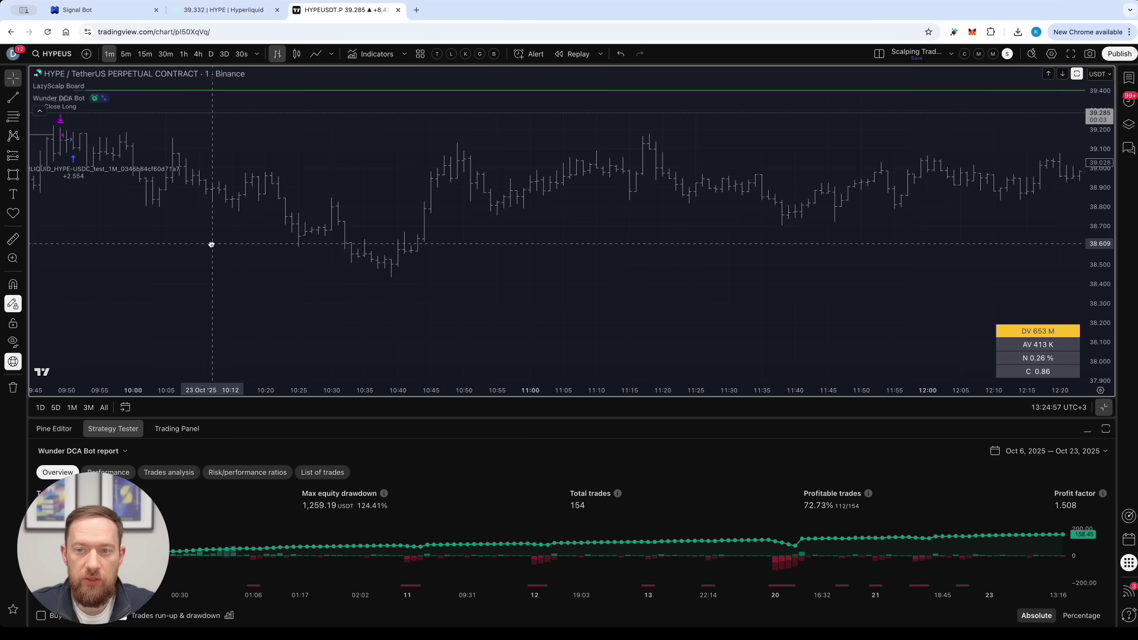
{"action": "mouse_move", "coordinate": [998, 208]}
{"action": "left_mouse_down"}
{"action": "mouse_move", "coordinate": [201, 231]}
{"action": "mouse_move", "coordinate": [168, 257]}
{"action": "left_mouse_up"}
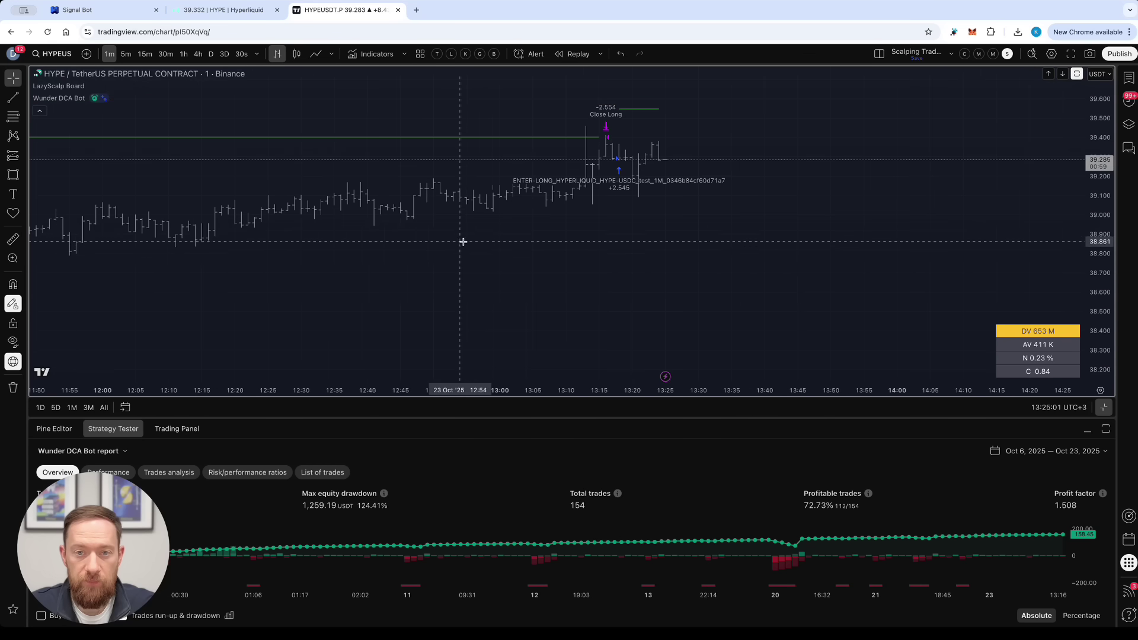
{"action": "scroll", "coordinate": [462, 242], "scroll_direction": "up", "scroll_amount": 2}
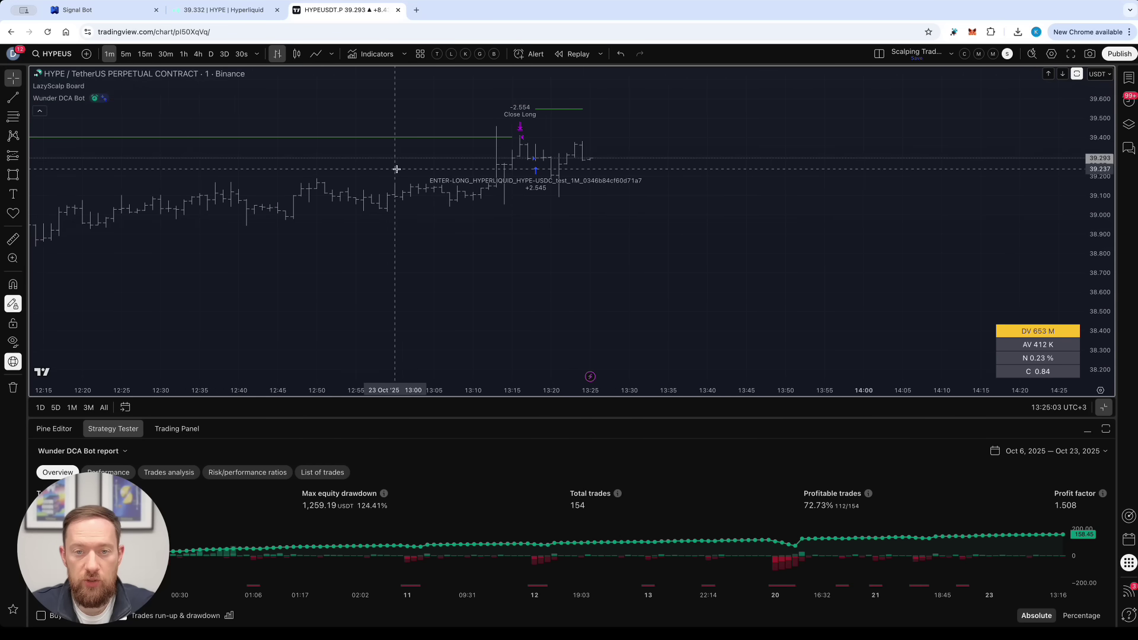
- Confirm the alert is set so the HYPE-USDC test bot saves, then dismiss the success dialog
{"action": "left_click", "coordinate": [83, 12]}
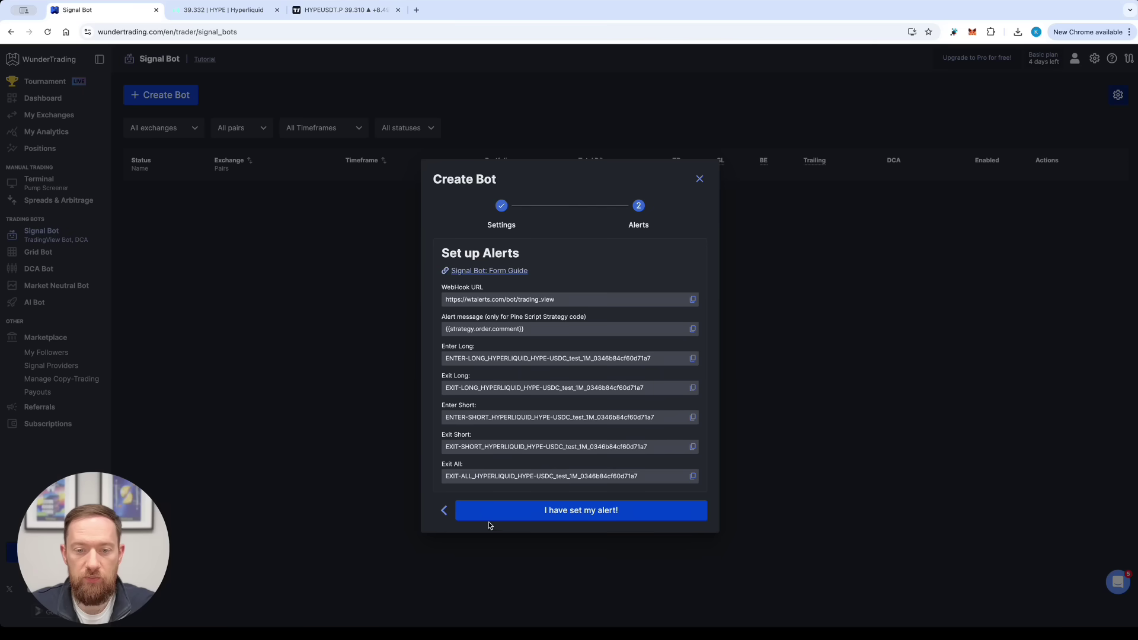
{"action": "left_click", "coordinate": [536, 511]}
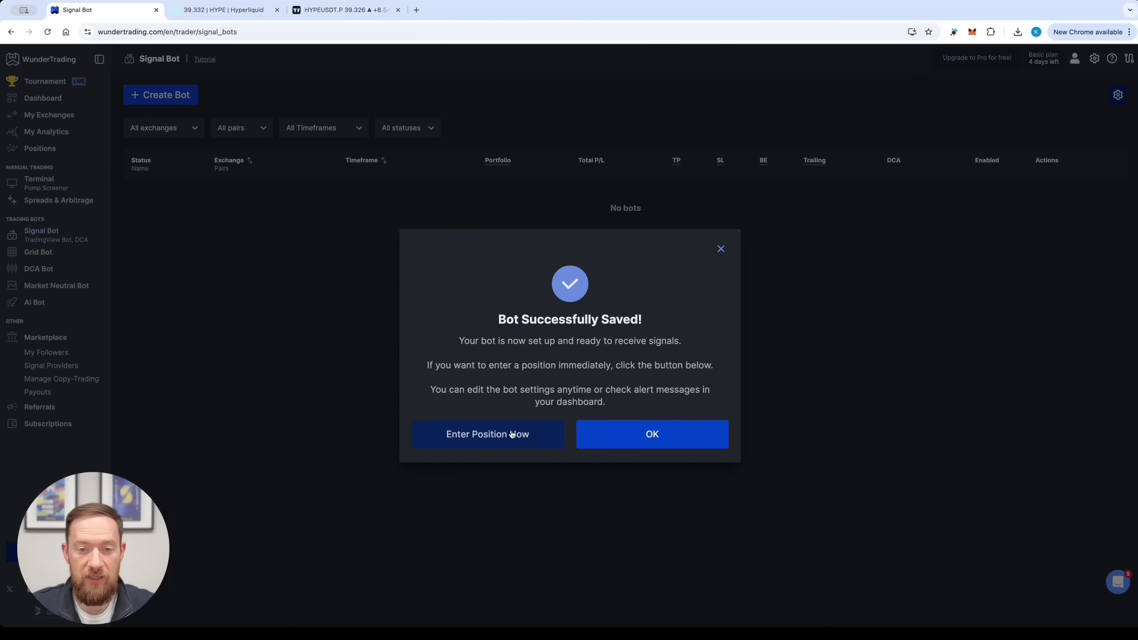
{"action": "left_click", "coordinate": [655, 438]}
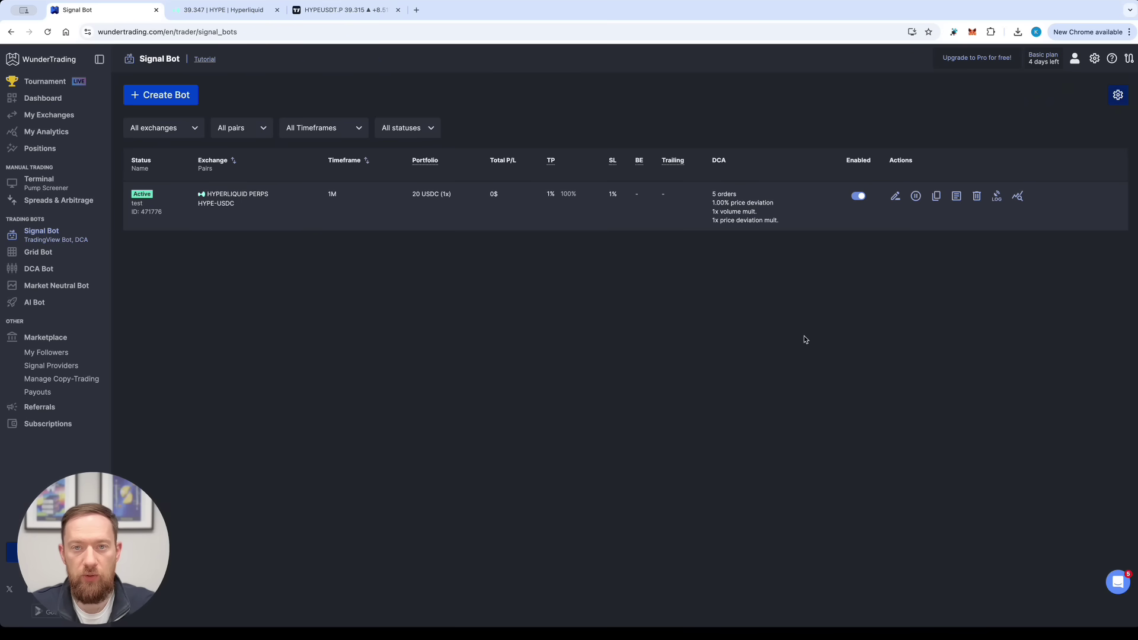
- Open the test bot's Max open positions setting, currently unlimited (∞)
{"action": "left_click", "coordinate": [1118, 96]}
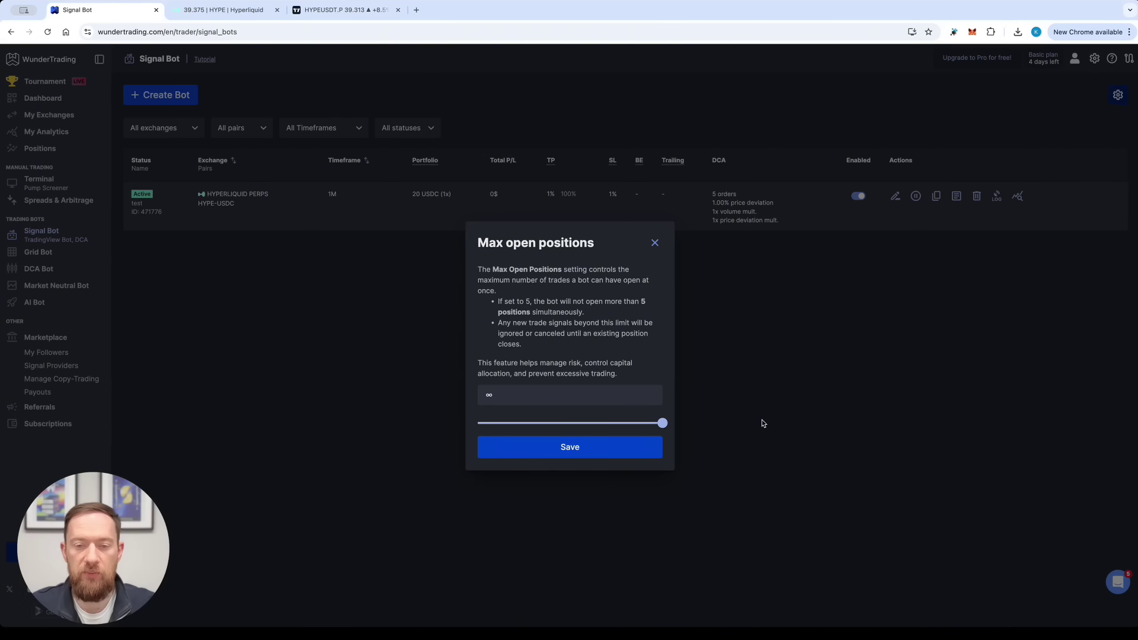
- Close Max open positions and enable Move Stop Loss to breakeven and Trailing Stop
{"action": "left_click", "coordinate": [763, 423]}
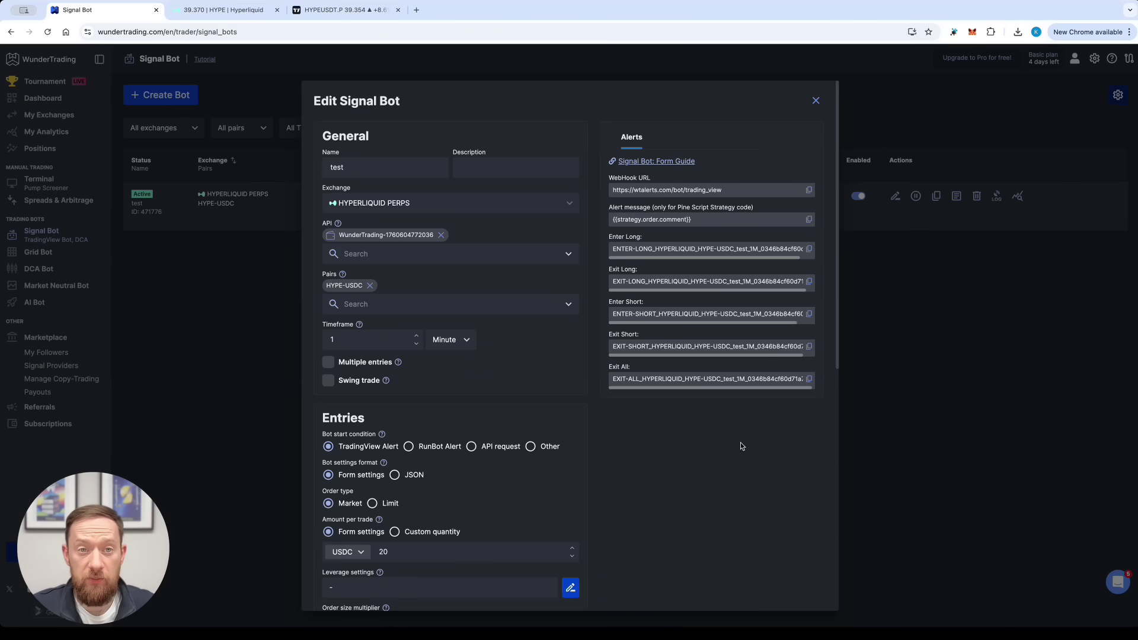
{"action": "scroll", "coordinate": [729, 448], "scroll_direction": "down", "scroll_amount": 3}
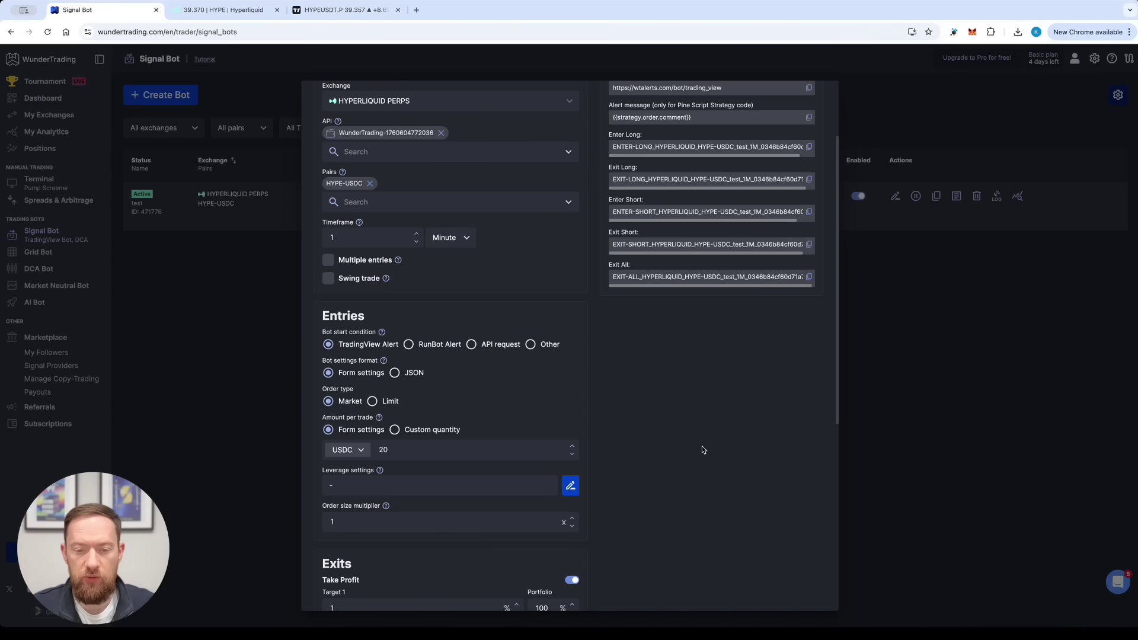
{"action": "scroll", "coordinate": [703, 449], "scroll_direction": "down", "scroll_amount": 6}
{"action": "scroll", "coordinate": [701, 450], "scroll_direction": "down", "scroll_amount": 2}
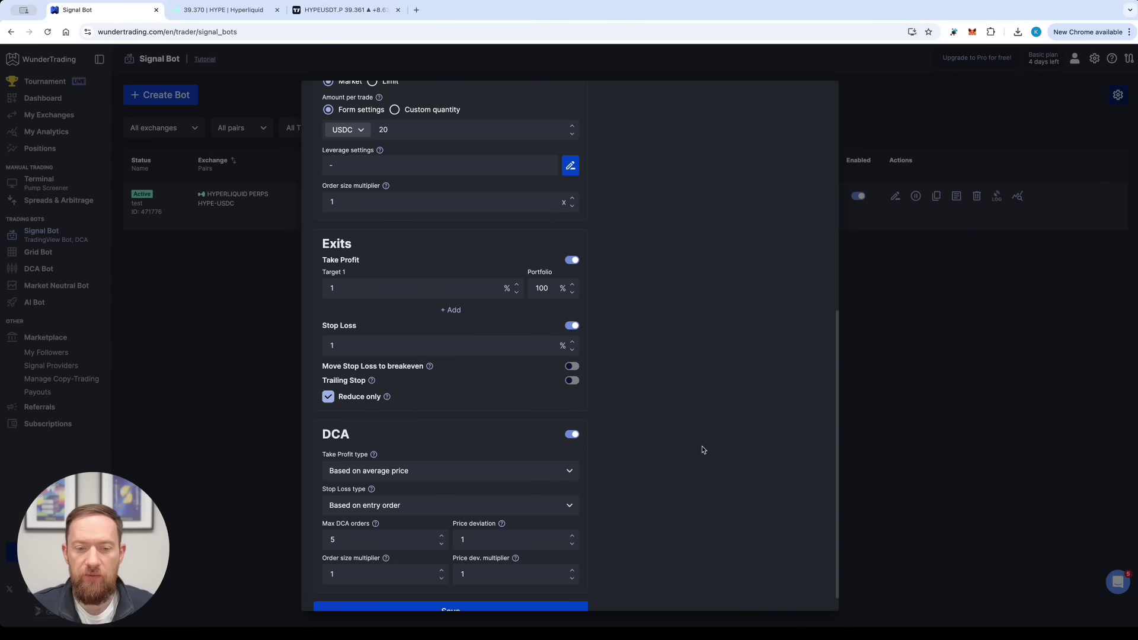
{"action": "left_click", "coordinate": [571, 343]}
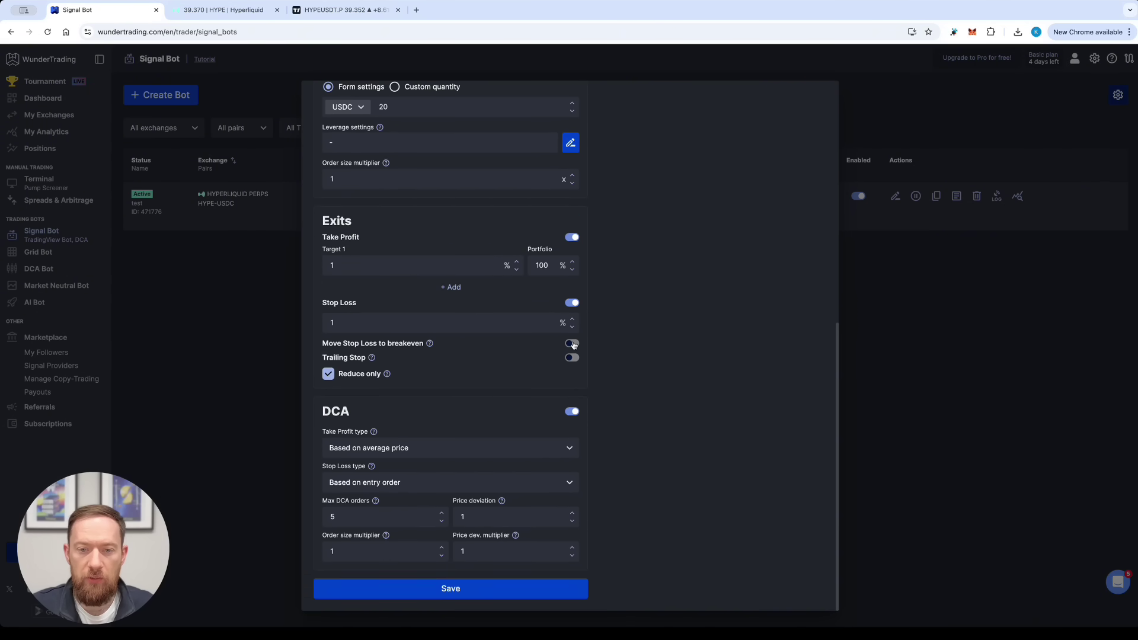
{"action": "left_click", "coordinate": [572, 394]}
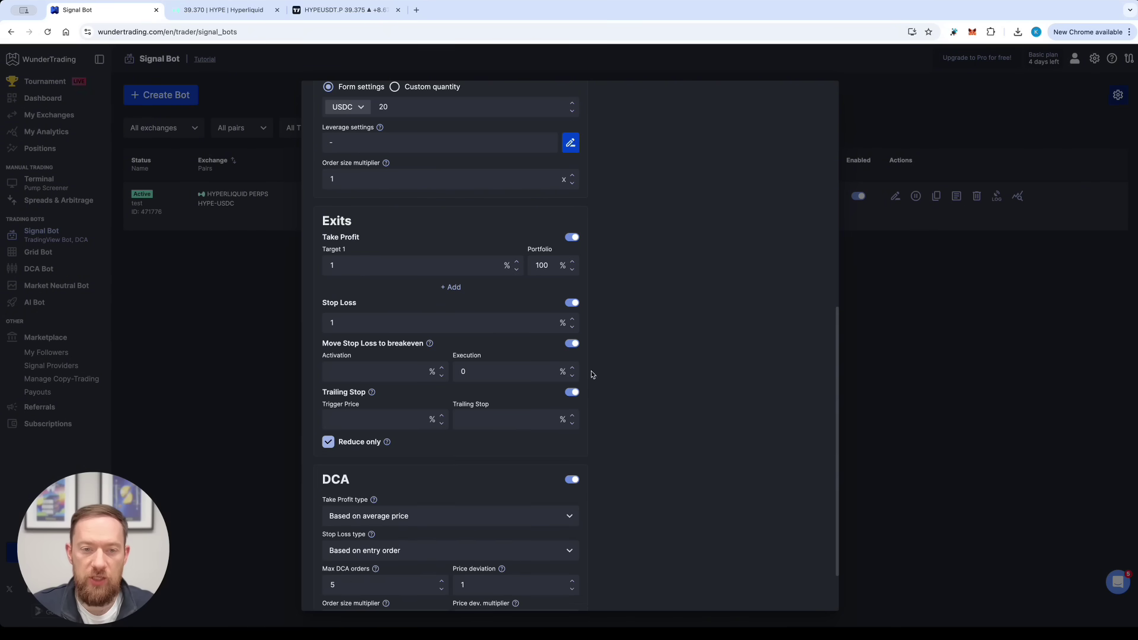
- Add second, third and fourth take-profit targets to the bot's exits
{"action": "left_click", "coordinate": [446, 289]}
{"action": "left_click", "coordinate": [445, 324]}
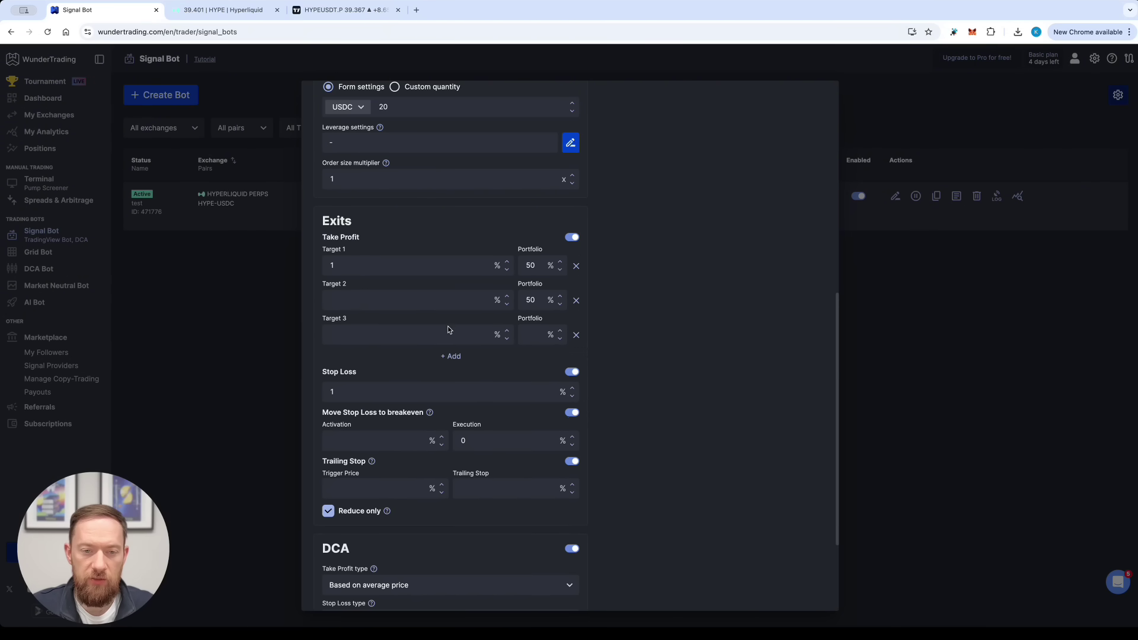
{"action": "left_click", "coordinate": [455, 356]}
{"action": "scroll", "coordinate": [694, 390], "scroll_direction": "up", "scroll_amount": 3}
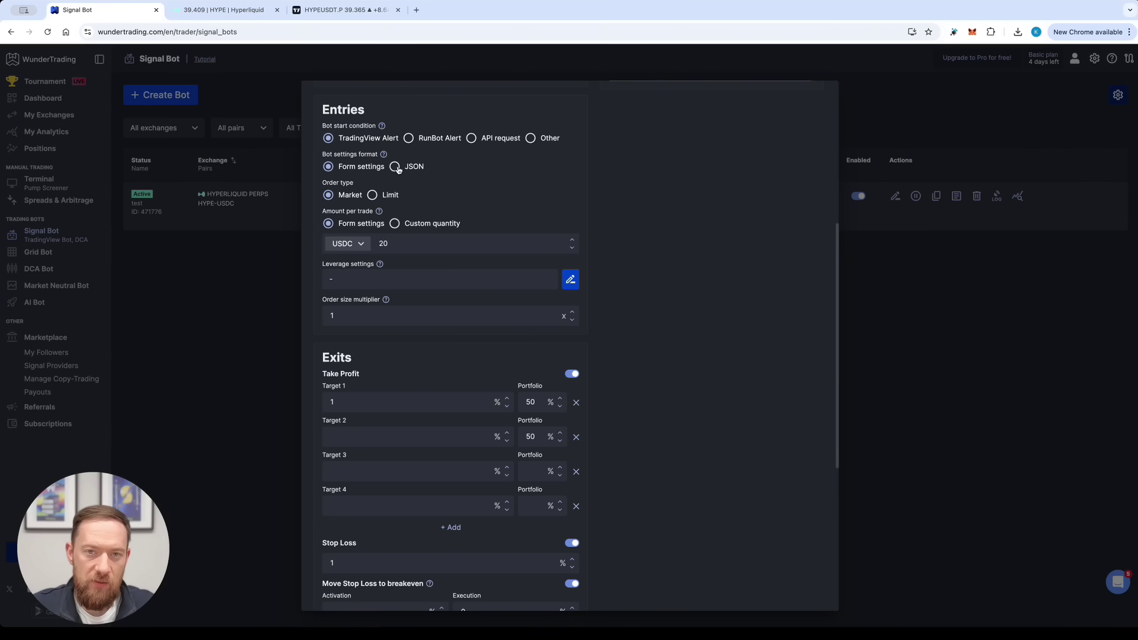
{"action": "scroll", "coordinate": [546, 199], "scroll_direction": "up", "scroll_amount": 5}
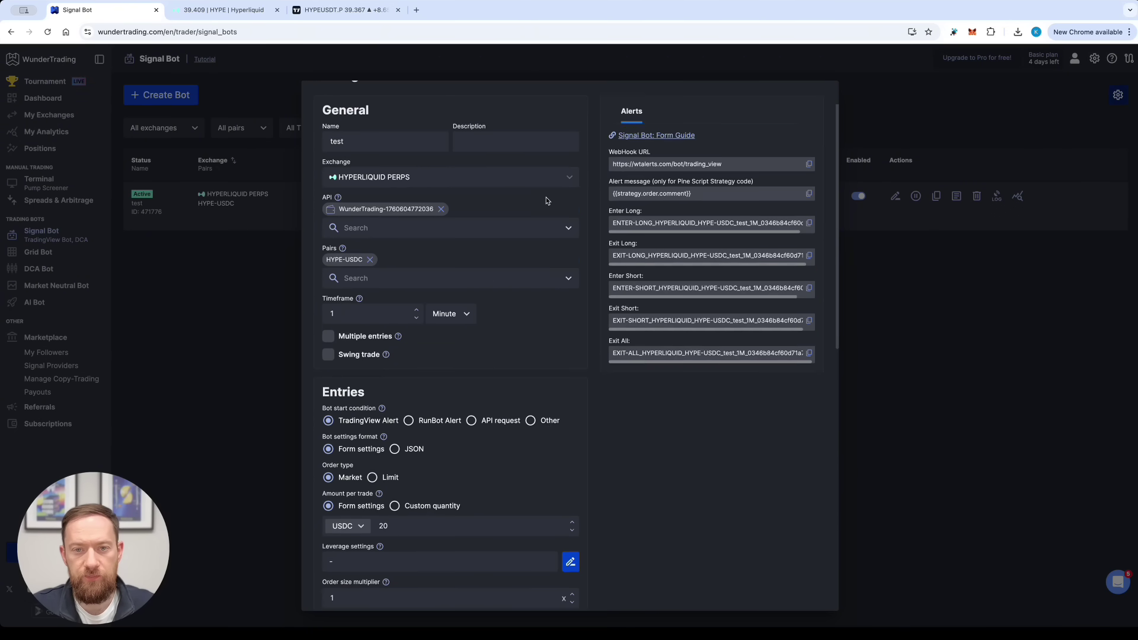
- Open the 'Signal Bot: Form Guide' article and read down to its Stop Loss section
{"action": "left_click", "coordinate": [658, 161]}
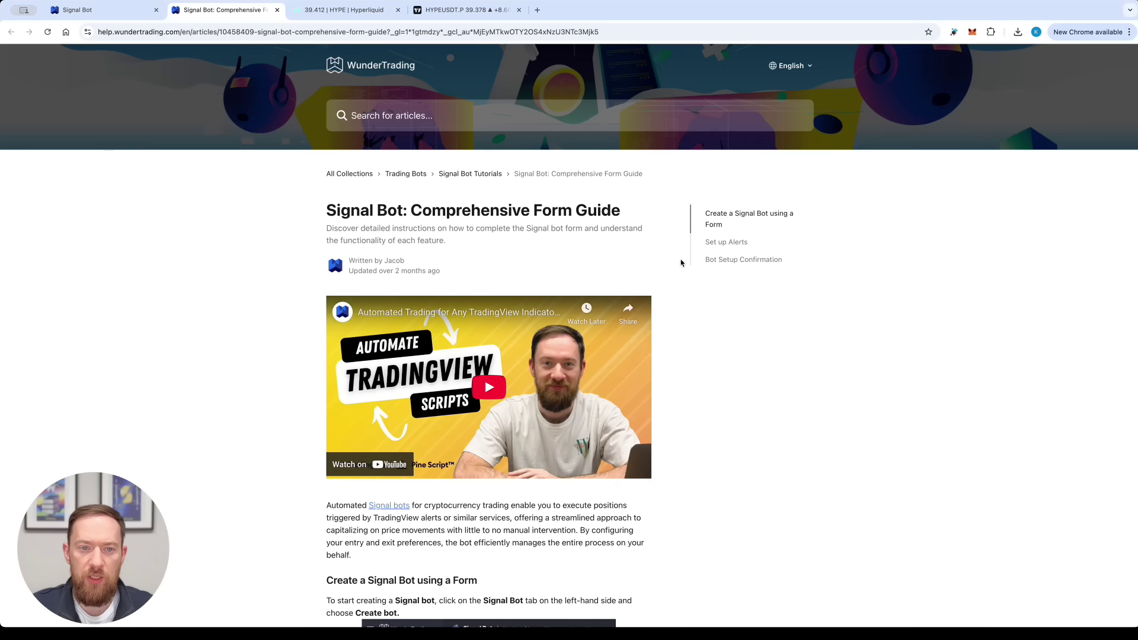
{"action": "scroll", "coordinate": [684, 269], "scroll_direction": "down", "scroll_amount": 10}
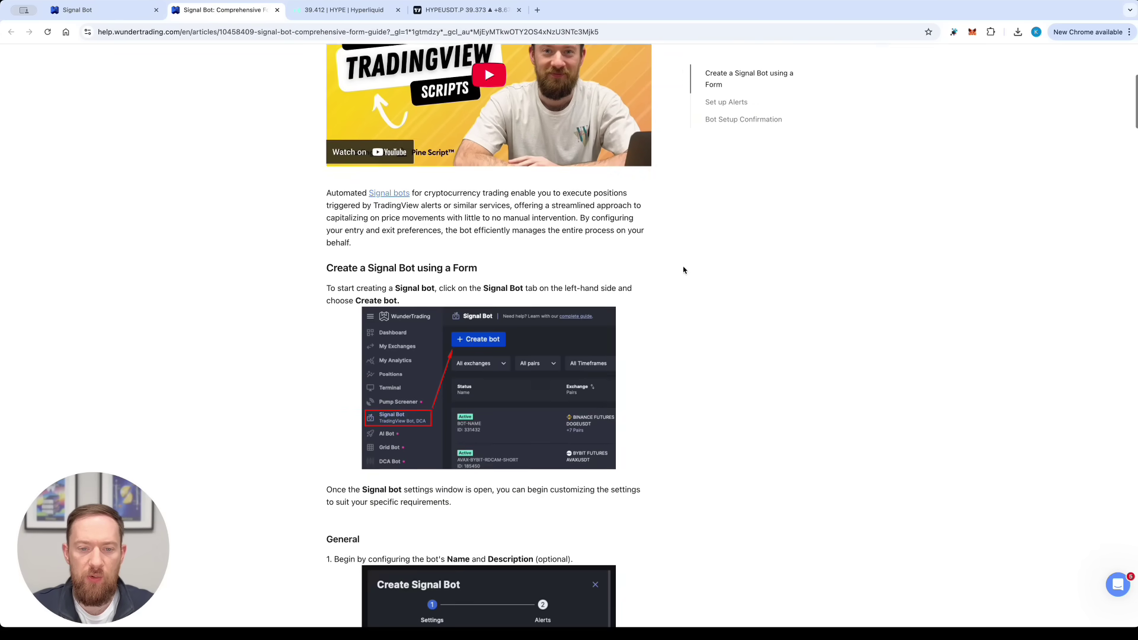
{"action": "scroll", "coordinate": [683, 272], "scroll_direction": "down", "scroll_amount": 6}
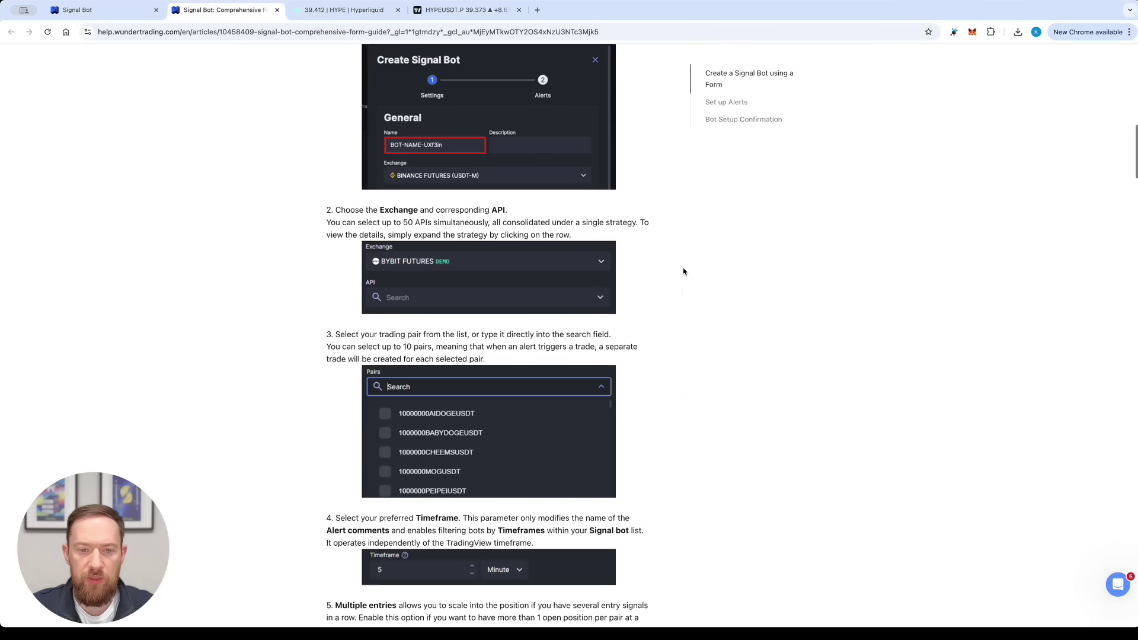
{"action": "scroll", "coordinate": [683, 271], "scroll_direction": "down", "scroll_amount": 7}
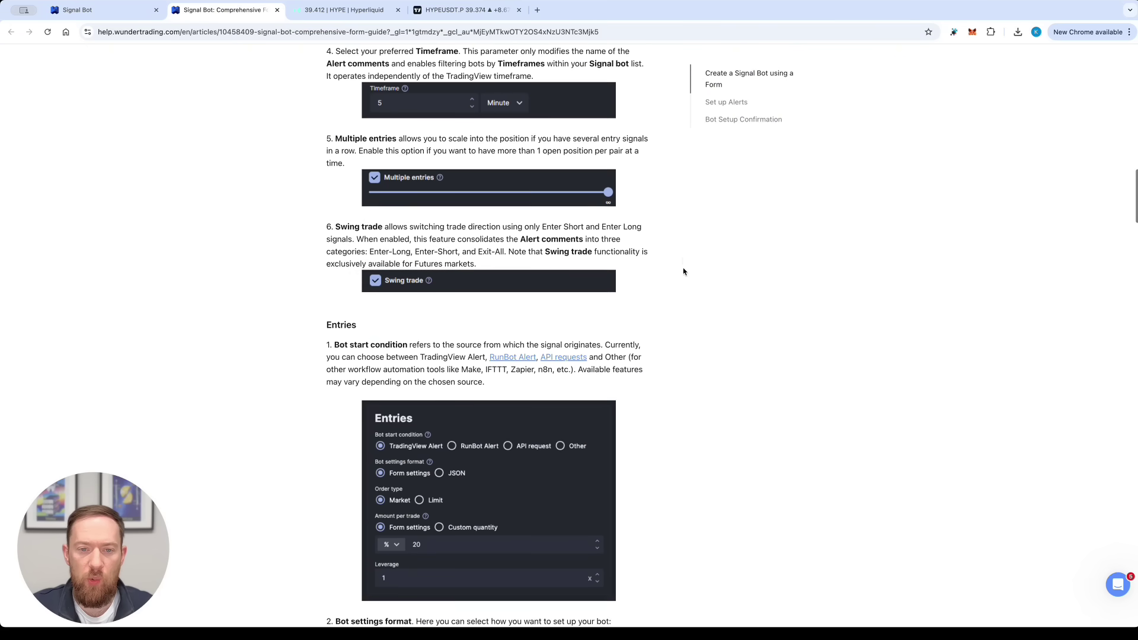
{"action": "scroll", "coordinate": [683, 271], "scroll_direction": "down", "scroll_amount": 8}
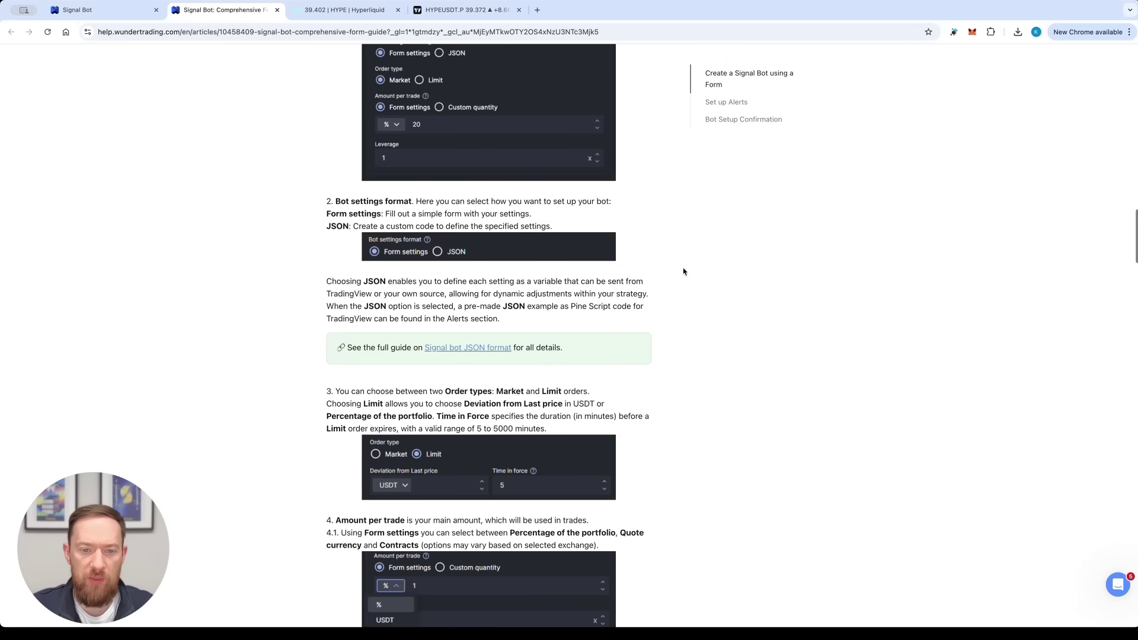
{"action": "scroll", "coordinate": [683, 271], "scroll_direction": "down", "scroll_amount": 7}
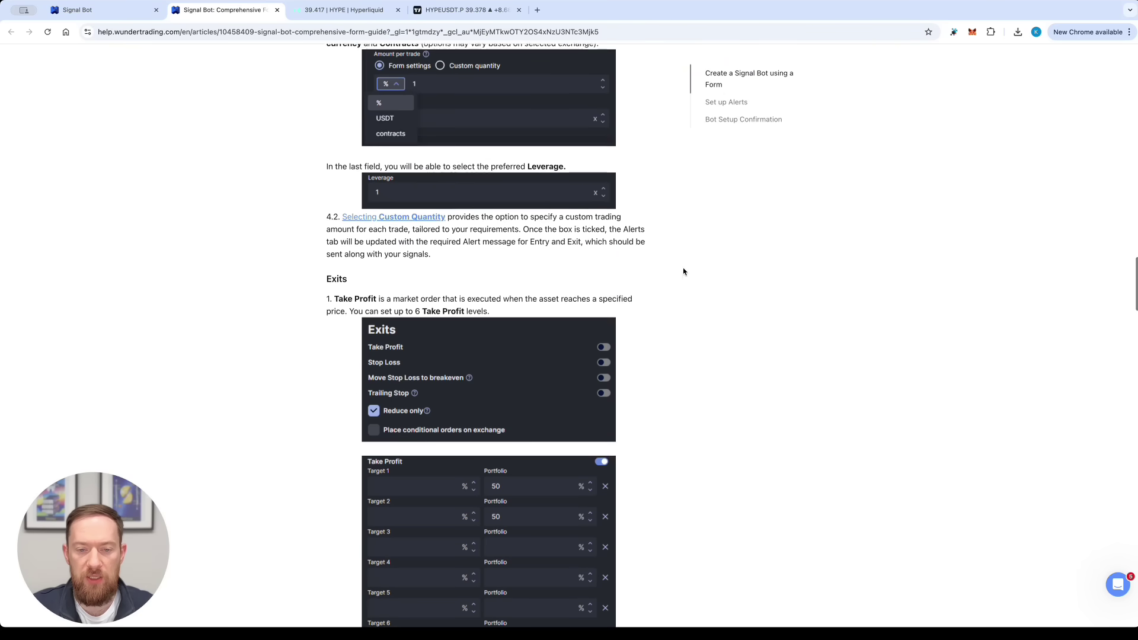
{"action": "scroll", "coordinate": [683, 271], "scroll_direction": "down", "scroll_amount": 8}
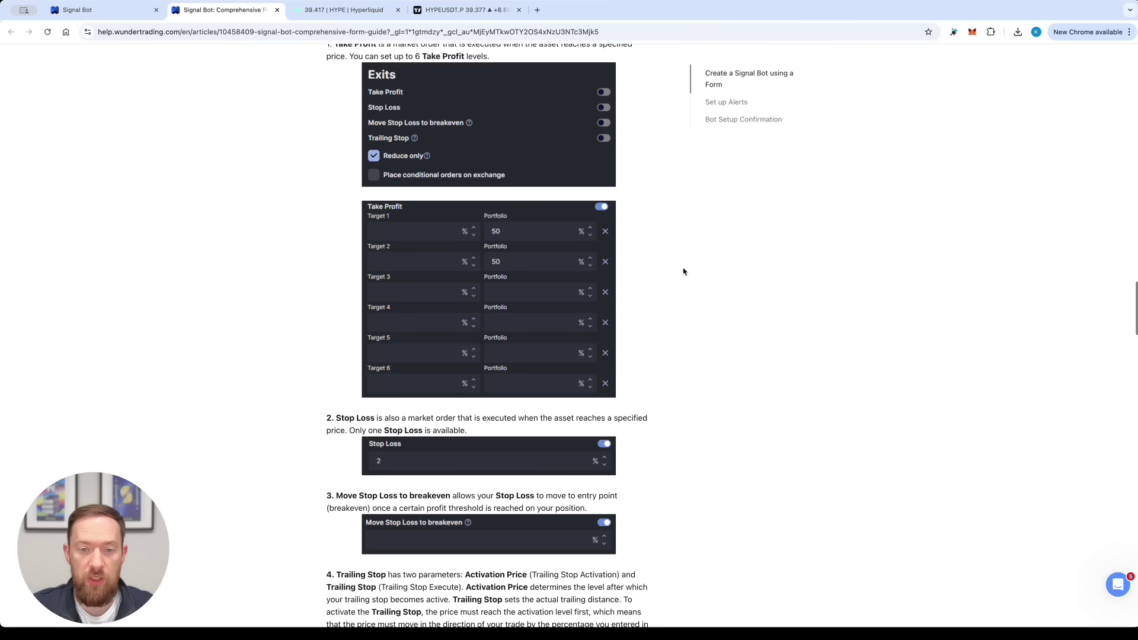
{"action": "scroll", "coordinate": [683, 272], "scroll_direction": "down", "scroll_amount": 1}
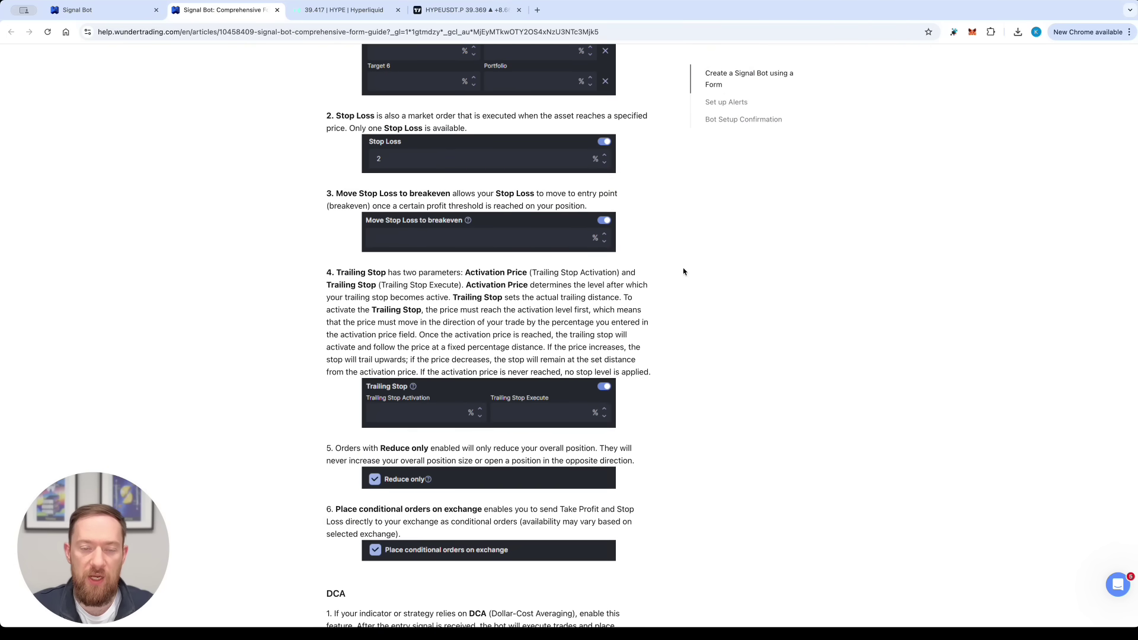